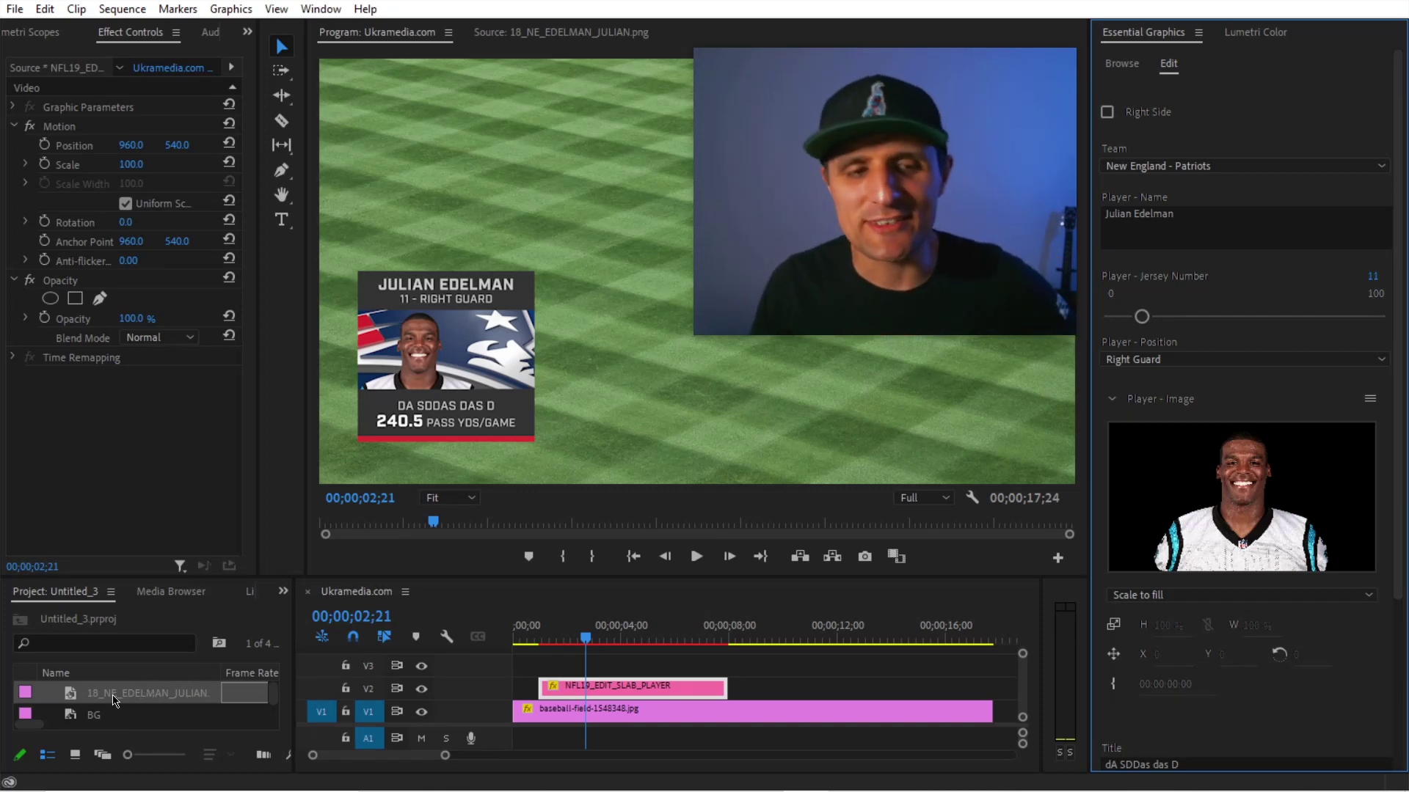
Drop the 18_NE_EDELMAN_JULIAN image into the card's Player - Image slot
{"action": "left_click", "coordinate": [104, 700]}
{"action": "left_click_drag", "start_coordinate": [104, 699], "coordinate": [1243, 481]}
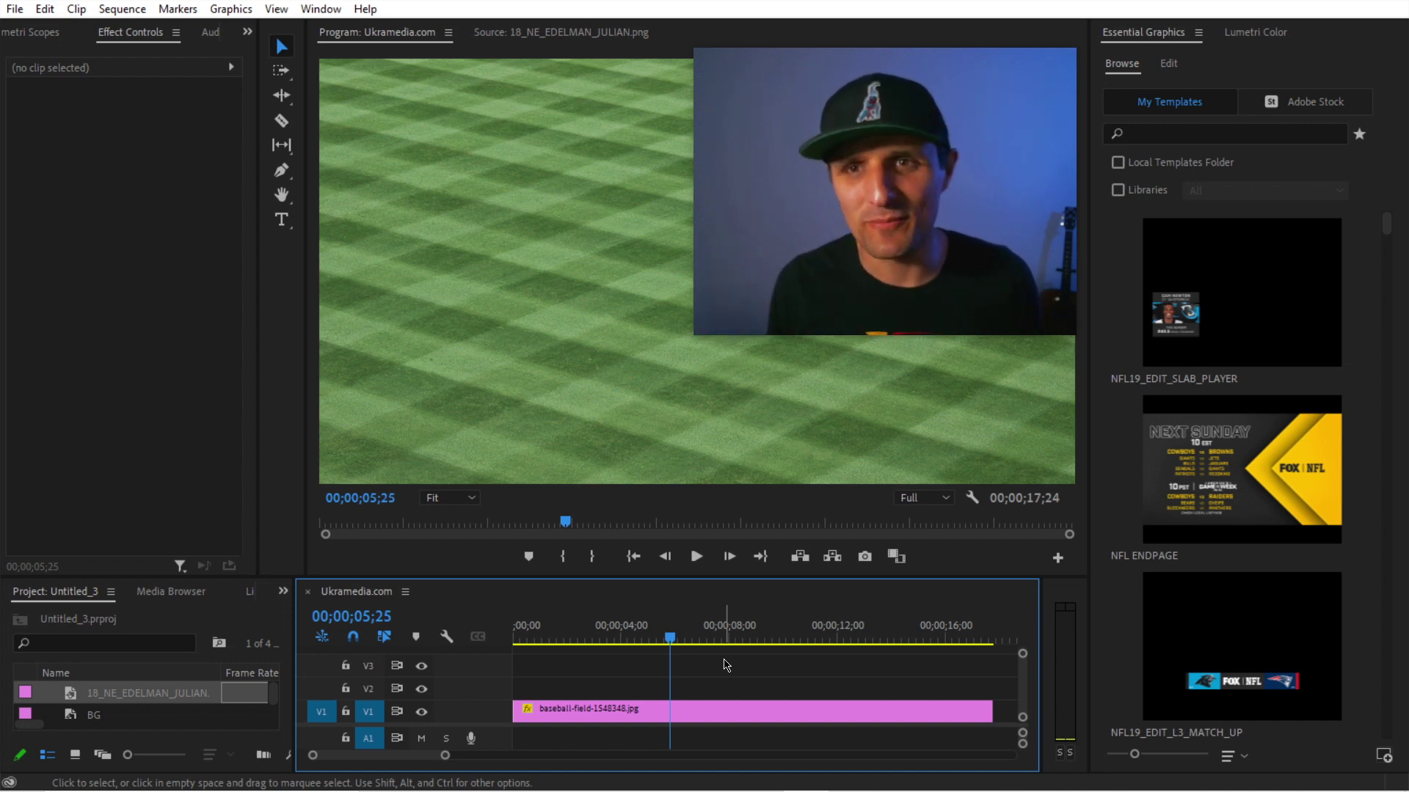
{"action": "left_click", "coordinate": [1153, 390]}
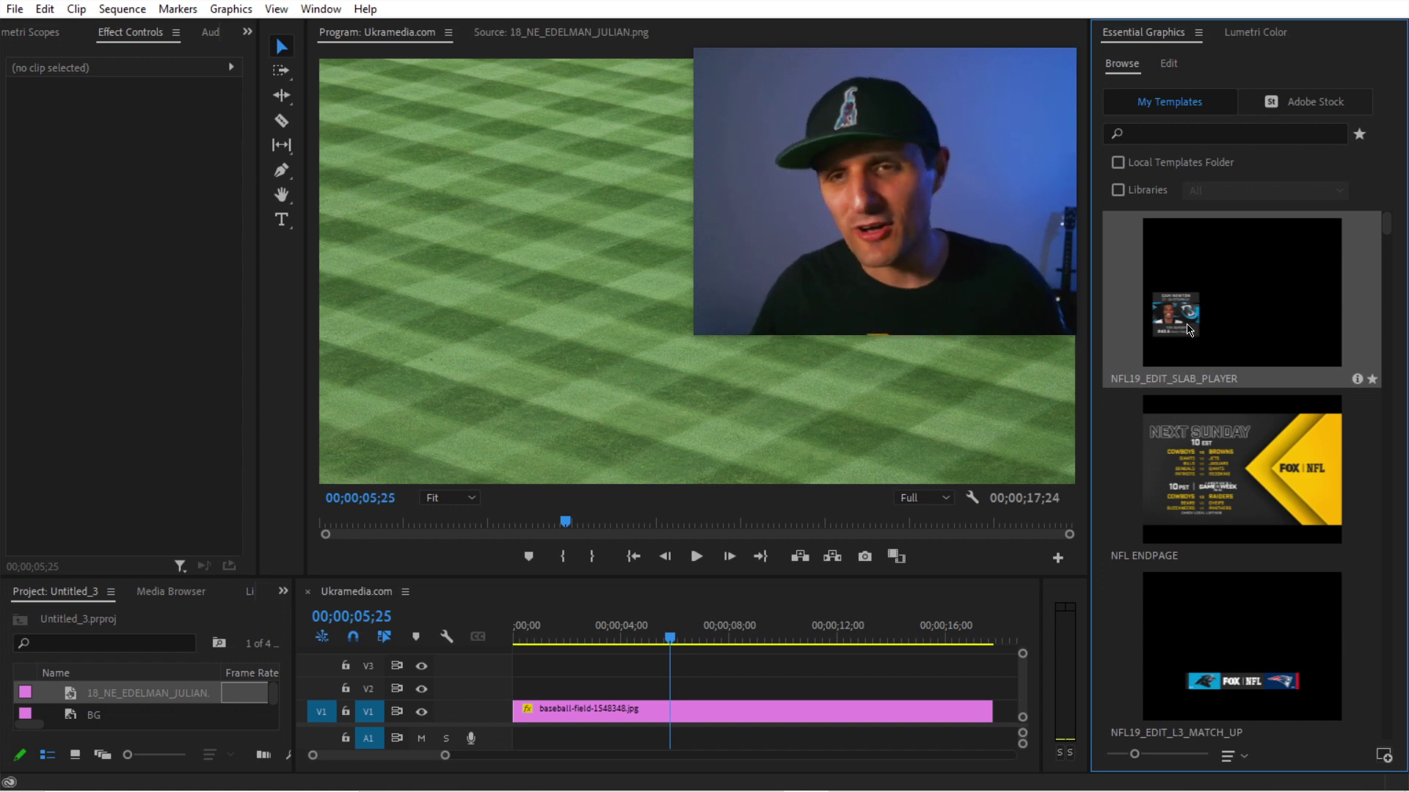
Add the NFL19_EDIT_SLAB_PLAYER template to V2 and preview the card playing
{"action": "left_click_drag", "start_coordinate": [564, 692], "coordinate": [566, 689]}
{"action": "left_click", "coordinate": [566, 638]}
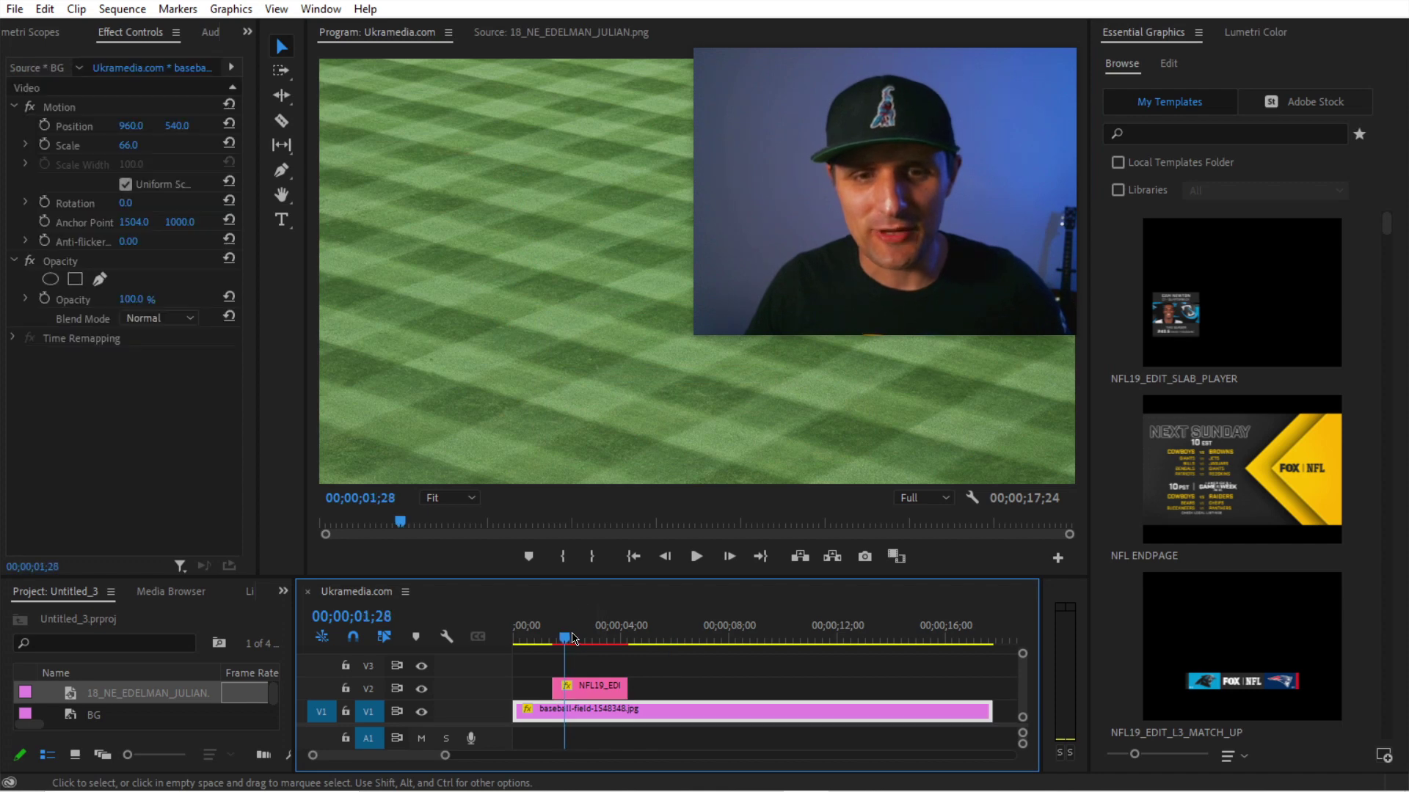
{"action": "left_click_drag", "start_coordinate": [566, 638], "coordinate": [552, 642]}
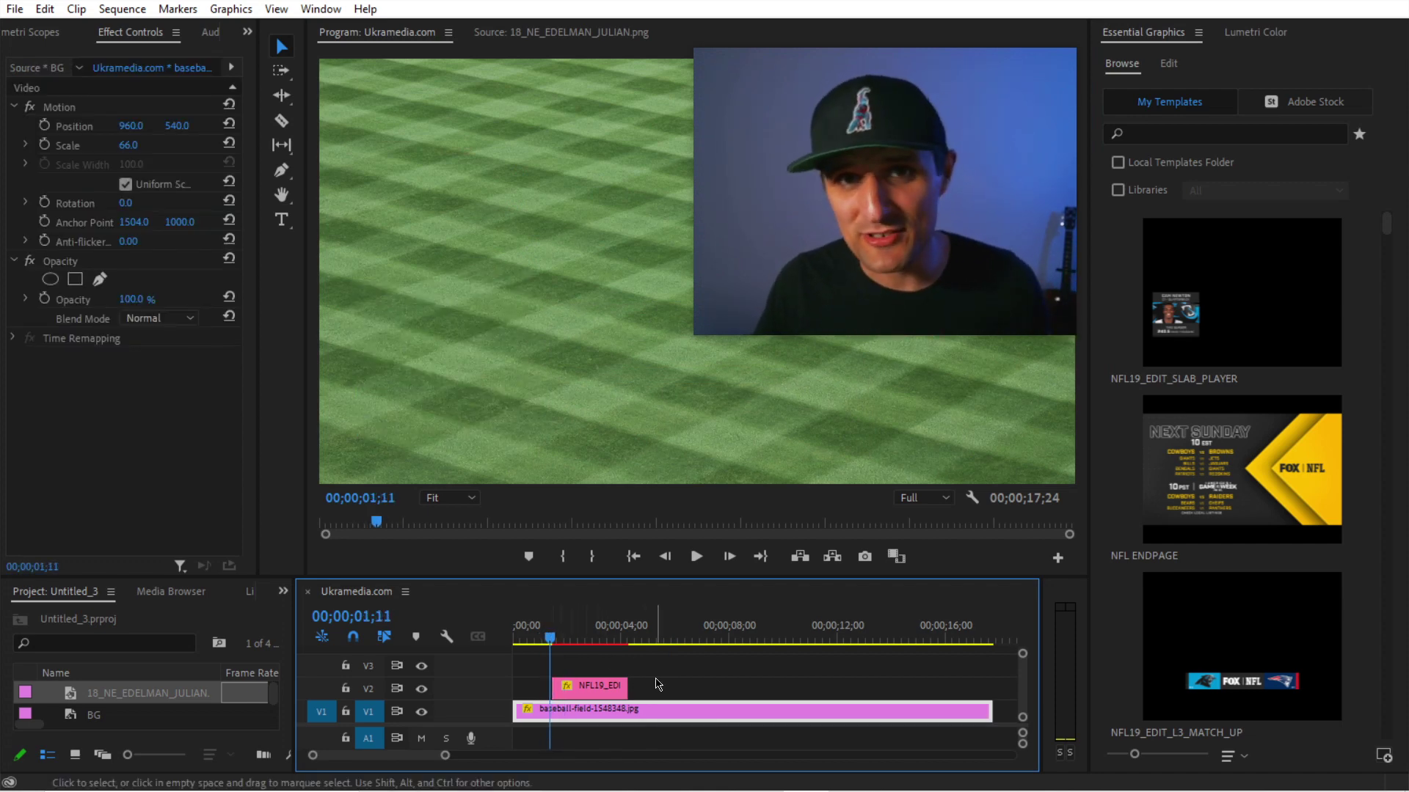
{"action": "key", "text": "space"}
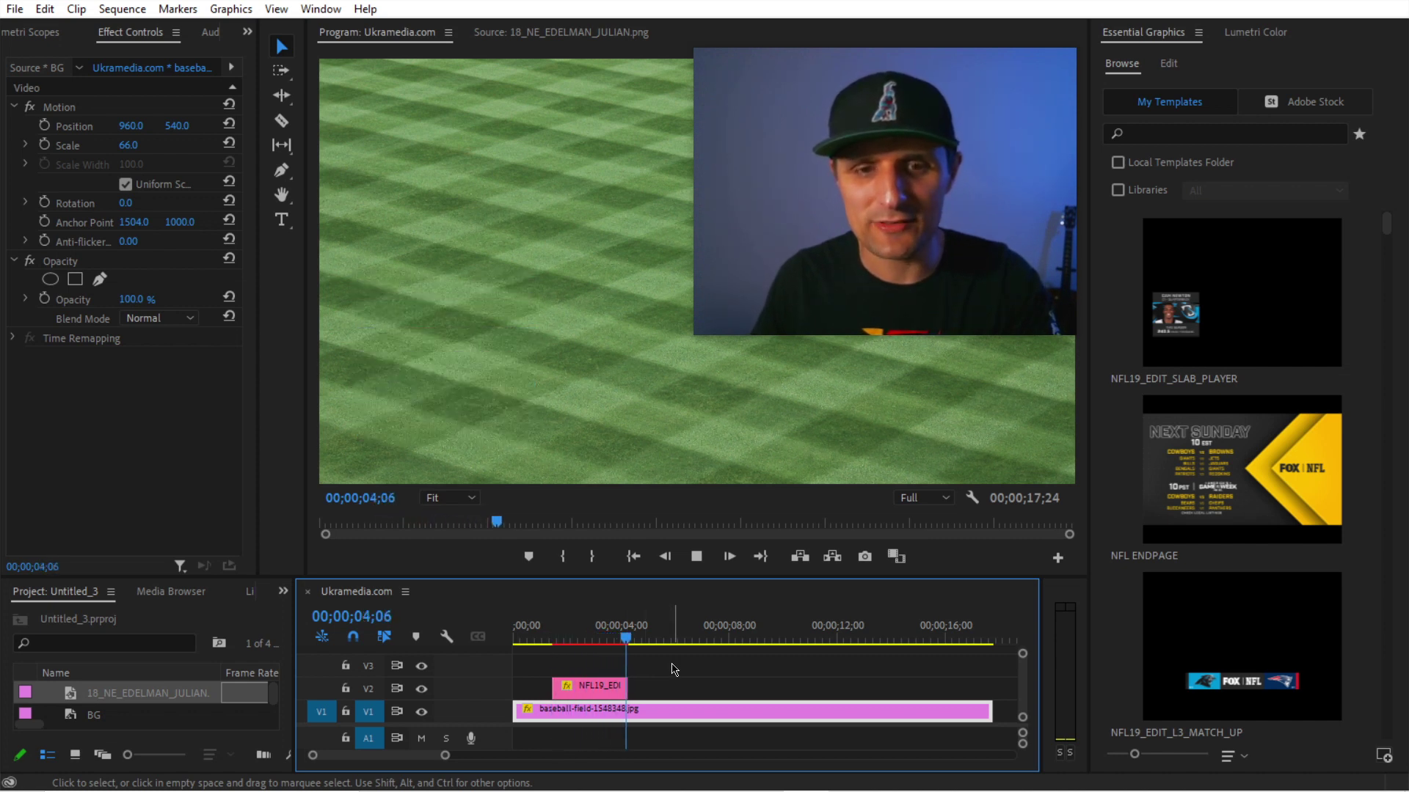
{"action": "left_click", "coordinate": [587, 640]}
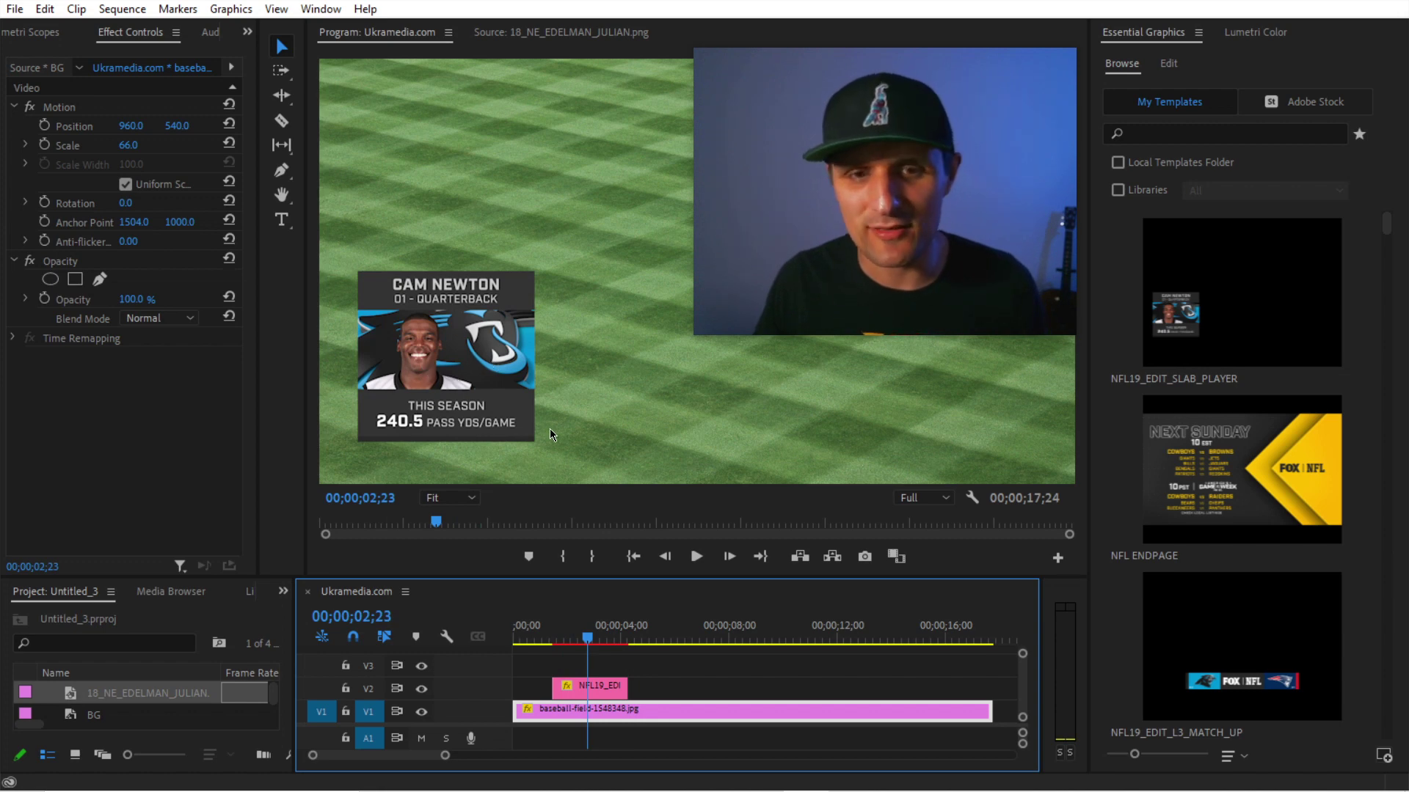
{"action": "key", "text": "j"}
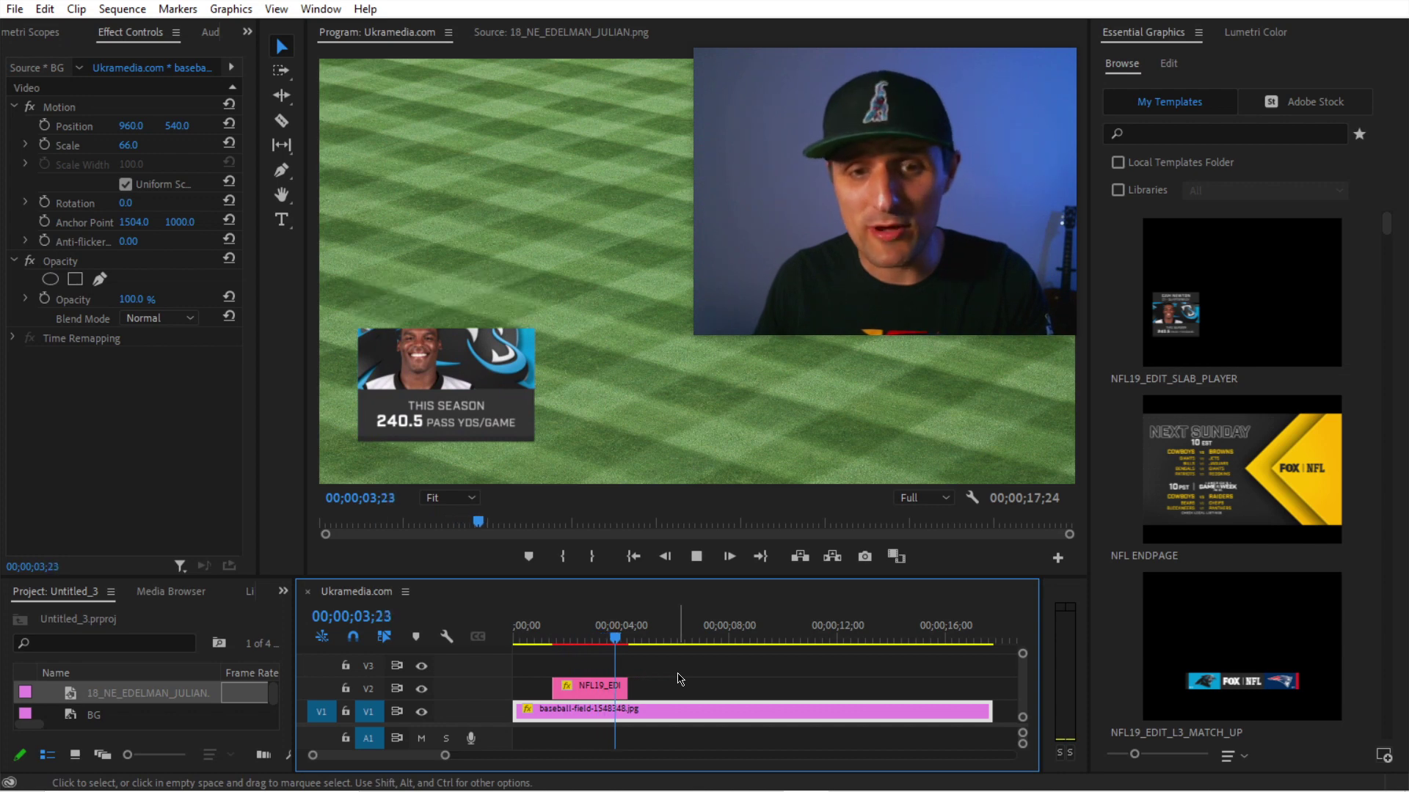
{"action": "key", "text": "j"}
{"action": "key", "text": "j"}
{"action": "key", "text": "k"}
Trim, extend and slide the stat card clip so it starts near the sequence beginning
{"action": "left_click_drag", "start_coordinate": [626, 678], "coordinate": [799, 686]}
{"action": "left_click_drag", "start_coordinate": [554, 686], "coordinate": [633, 686]}
{"action": "left_click", "coordinate": [628, 631]}
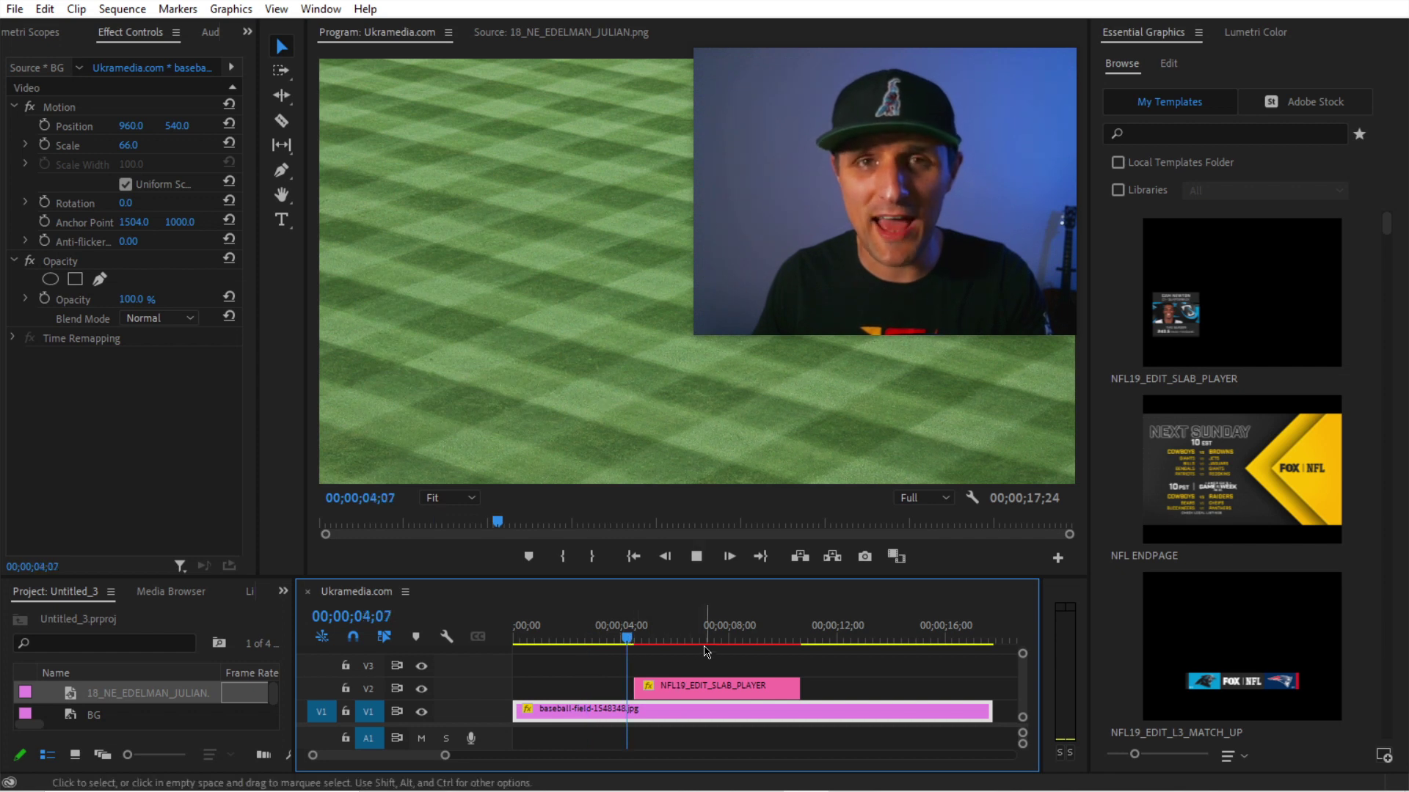
{"action": "key", "text": "space"}
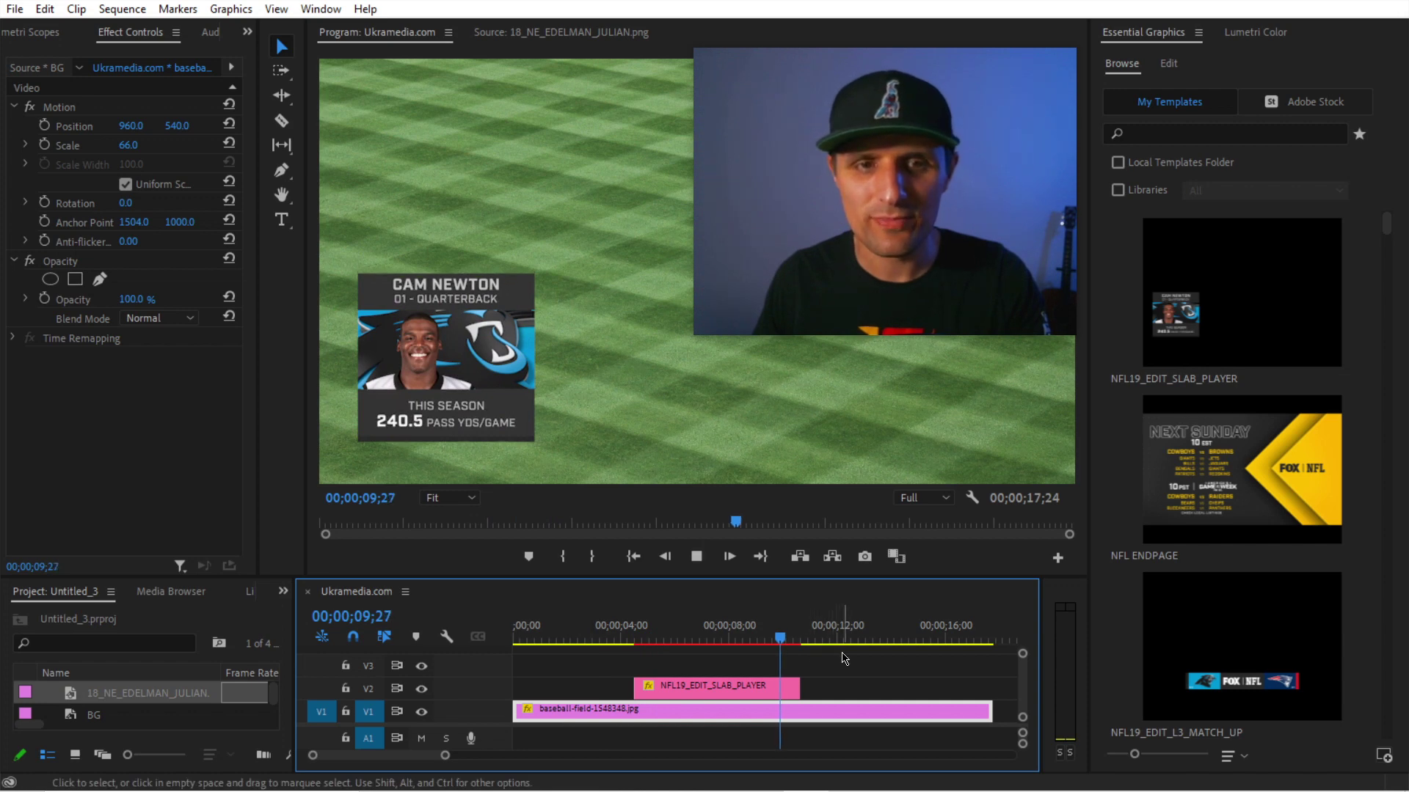
{"action": "left_click", "coordinate": [717, 639]}
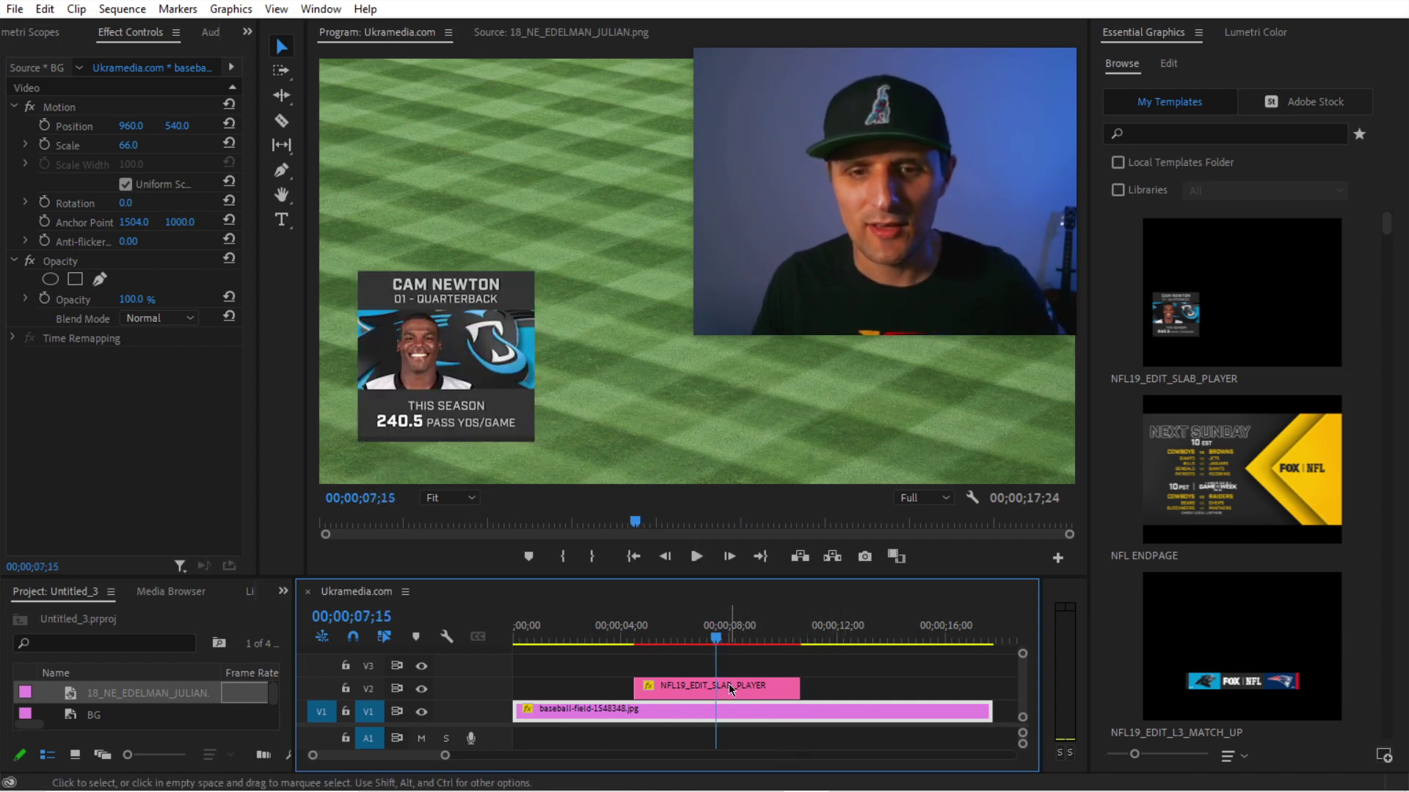
{"action": "left_click_drag", "start_coordinate": [716, 687], "coordinate": [539, 684]}
{"action": "left_click", "coordinate": [543, 710]}
{"action": "left_click_drag", "start_coordinate": [541, 637], "coordinate": [627, 638]}
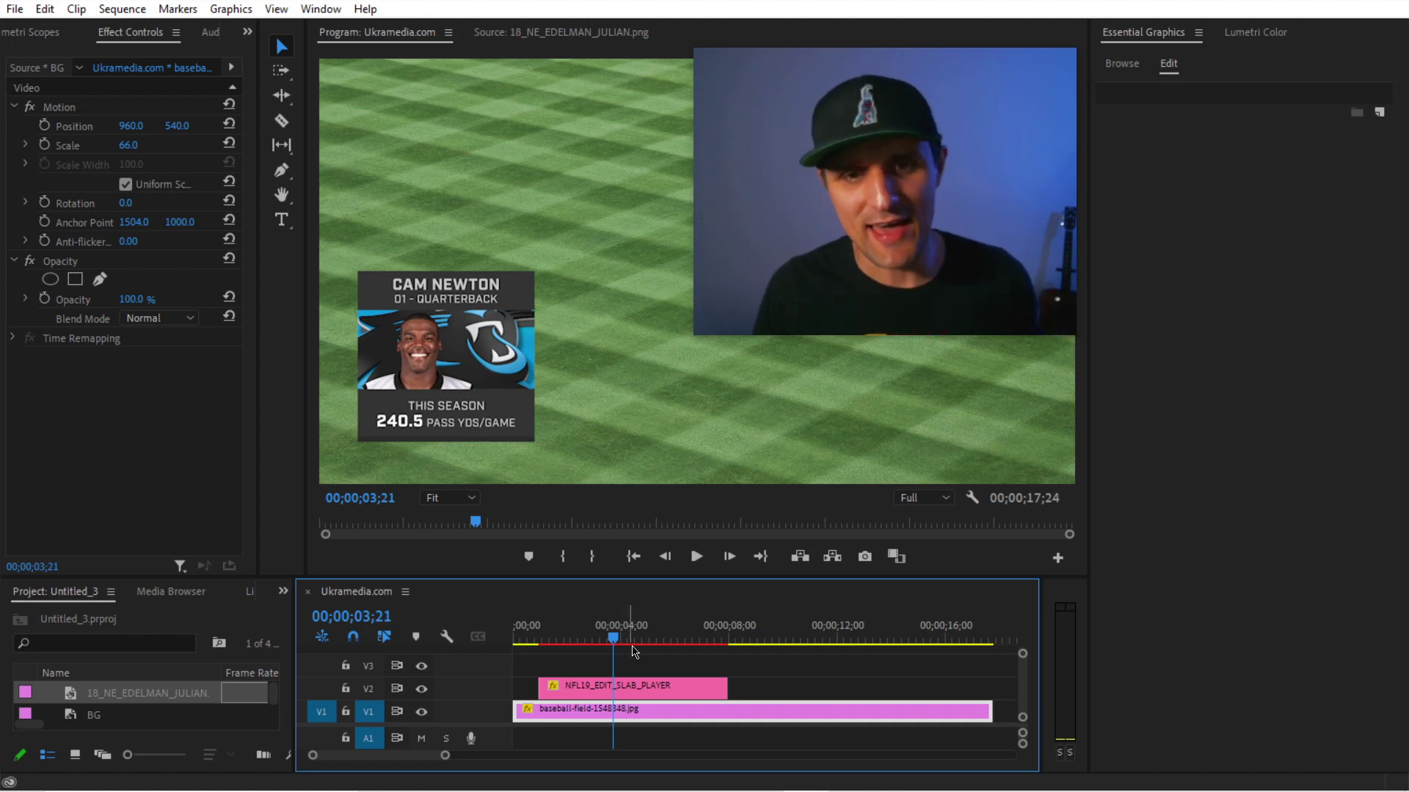
Try the card's side placement and several teams, ending on Houston - Texans
{"action": "left_click", "coordinate": [624, 685]}
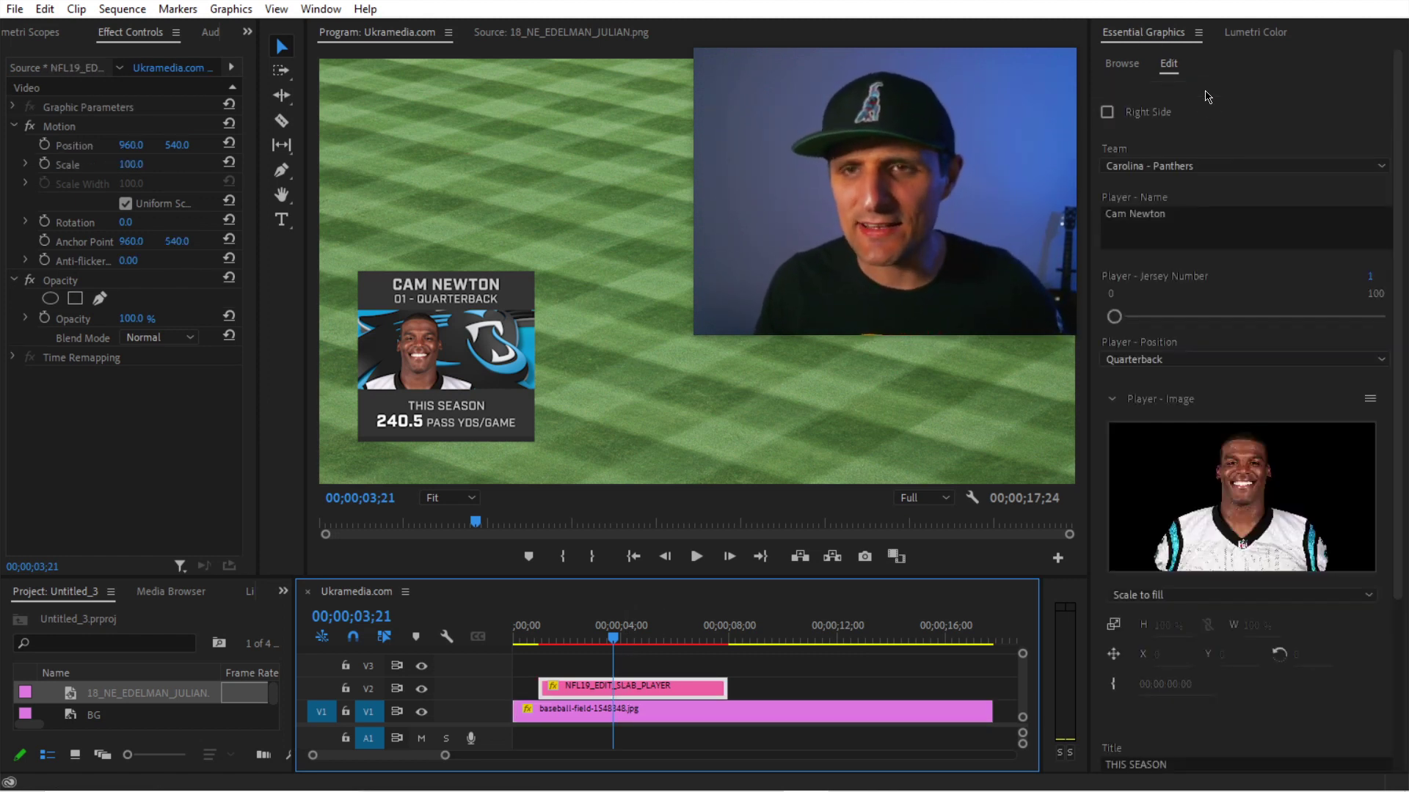
{"action": "left_click", "coordinate": [1107, 114]}
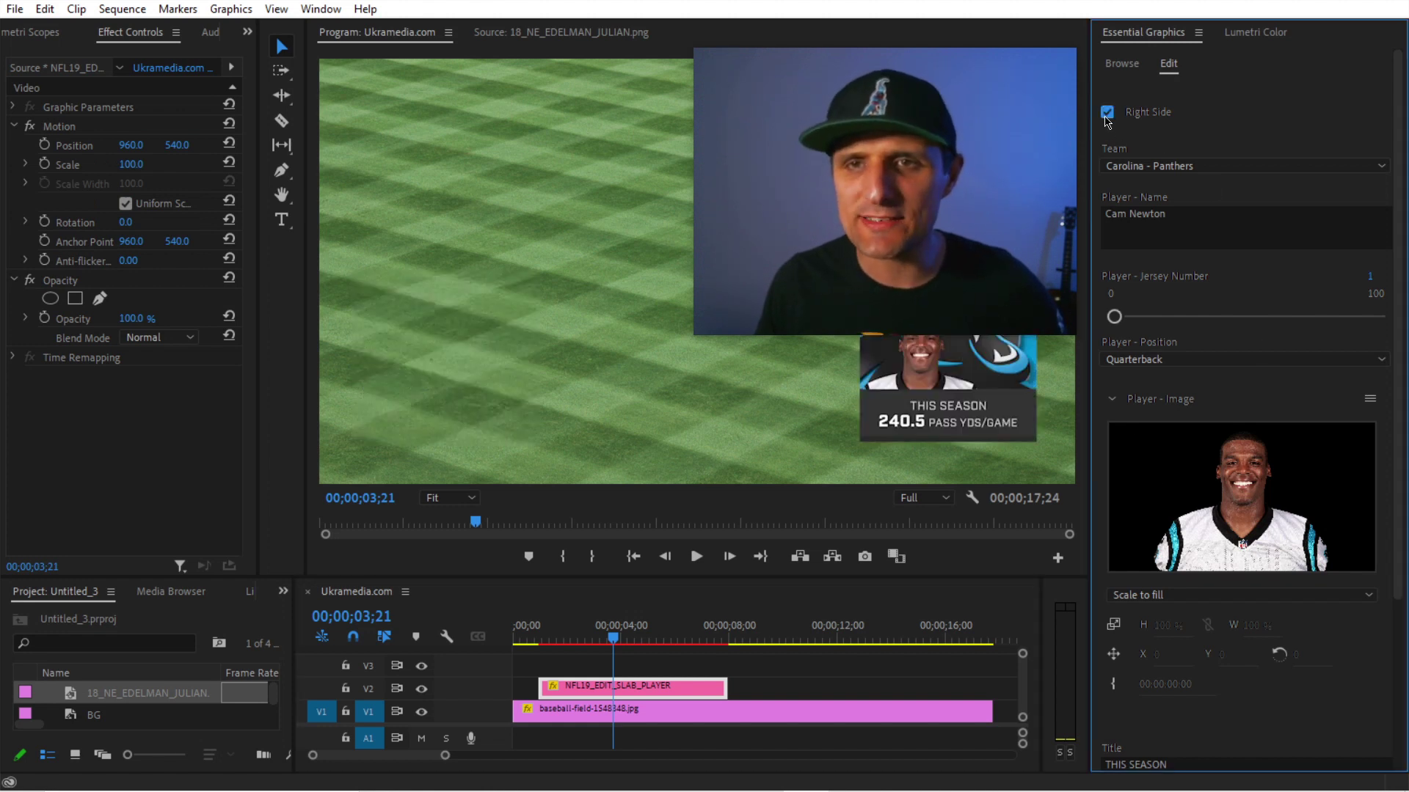
{"action": "left_click", "coordinate": [1107, 114]}
{"action": "left_click", "coordinate": [1159, 167]}
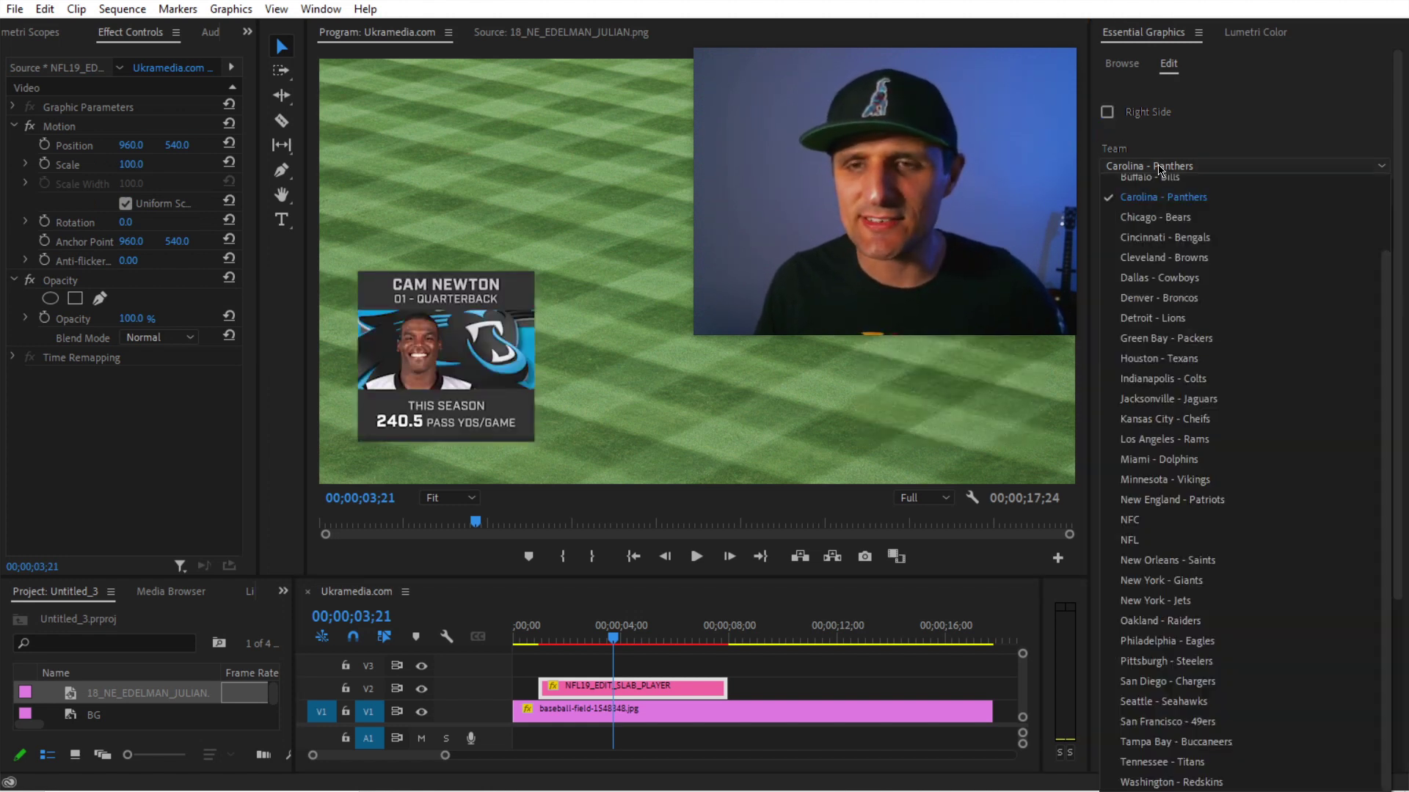
{"action": "left_click", "coordinate": [1165, 217]}
{"action": "left_click", "coordinate": [1187, 169]}
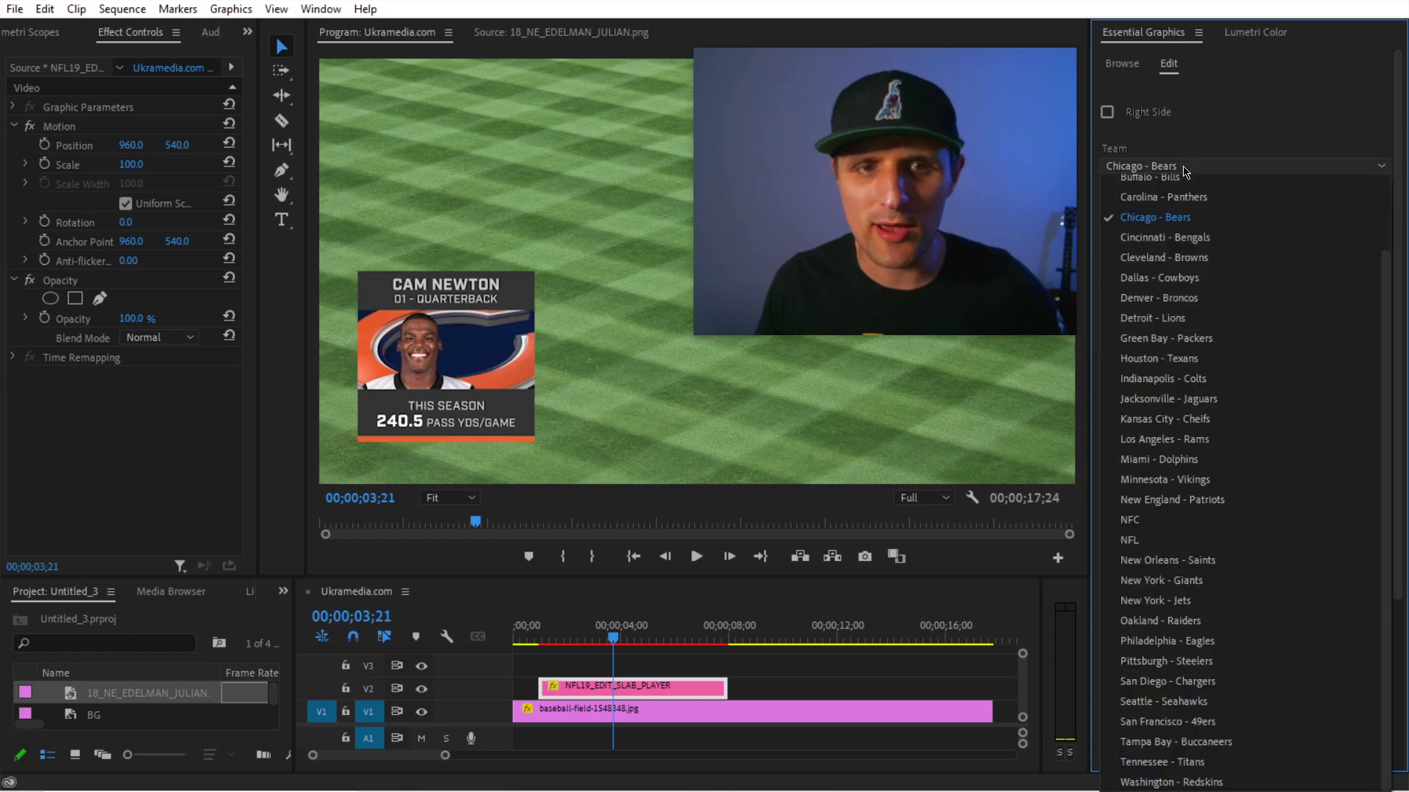
{"action": "left_click", "coordinate": [1197, 238]}
{"action": "left_click", "coordinate": [1181, 169]}
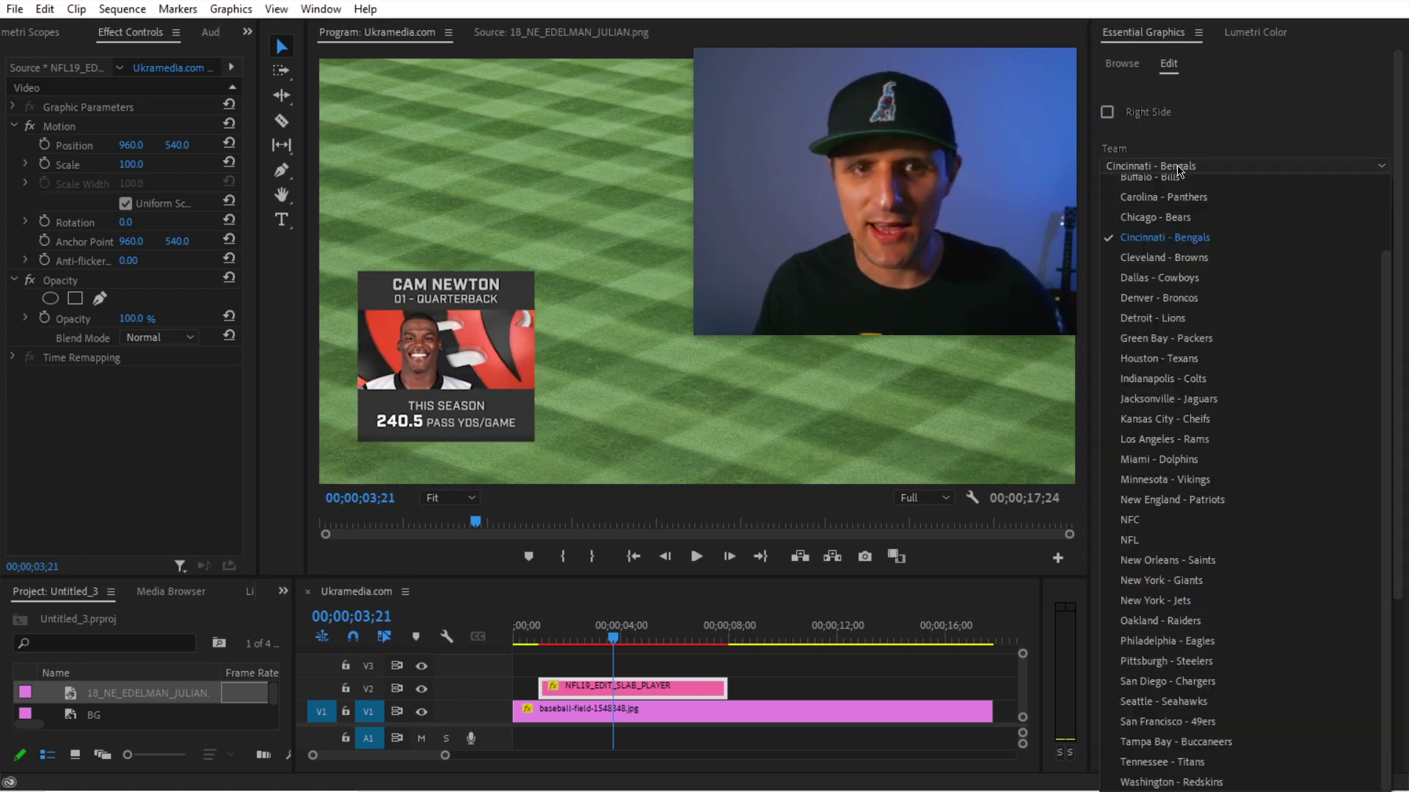
{"action": "key", "text": "Escape"}
{"action": "left_click", "coordinate": [1183, 365]}
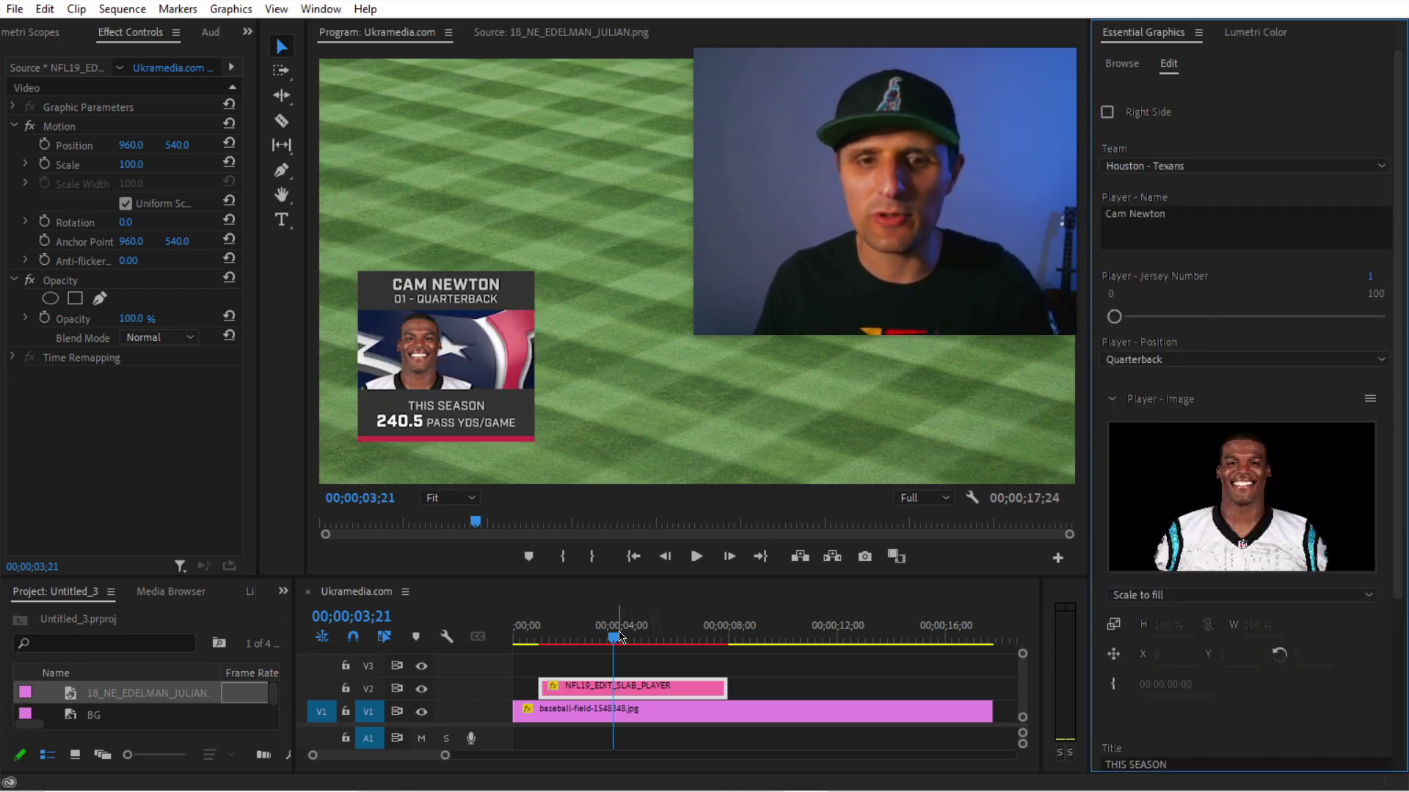
Watch the card animate in, then set the team to Jacksonville - Jaguars
{"action": "left_click", "coordinate": [600, 640]}
{"action": "left_click_drag", "start_coordinate": [600, 641], "coordinate": [552, 649]}
{"action": "key", "text": "space"}
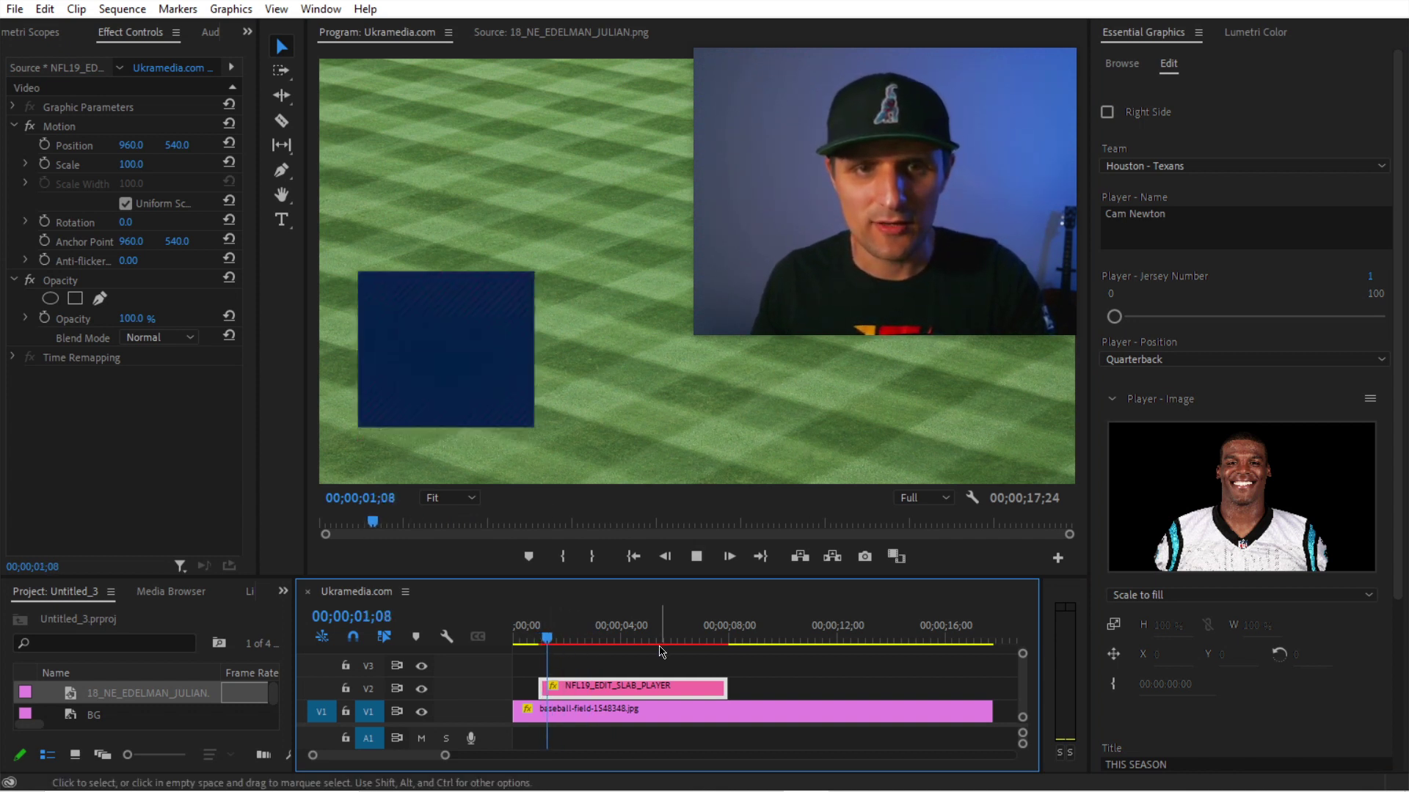
{"action": "key", "text": "space"}
{"action": "left_click", "coordinate": [1240, 166]}
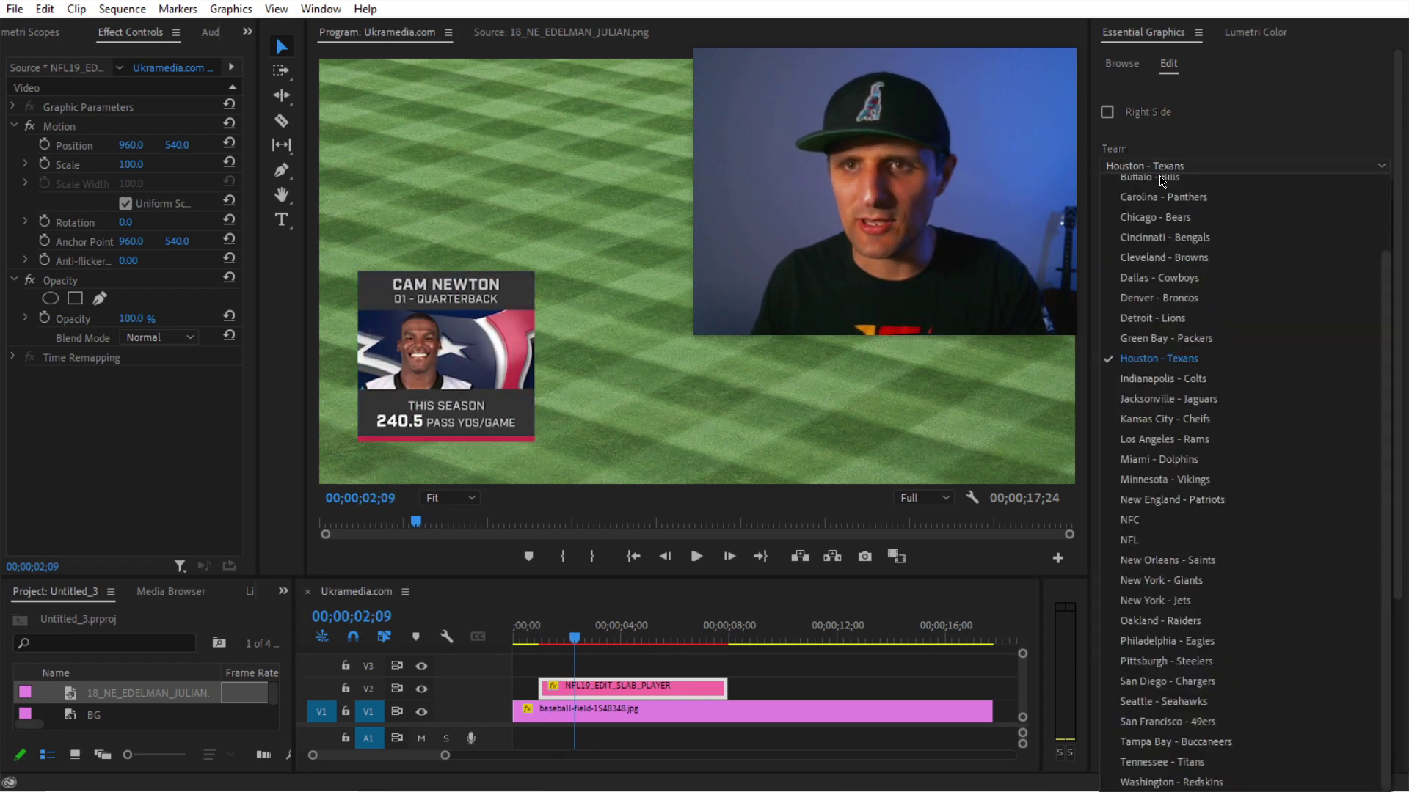
{"action": "left_click", "coordinate": [1174, 400]}
Replay the card's entrance from near the start and select the clip for editing
{"action": "left_click", "coordinate": [536, 632]}
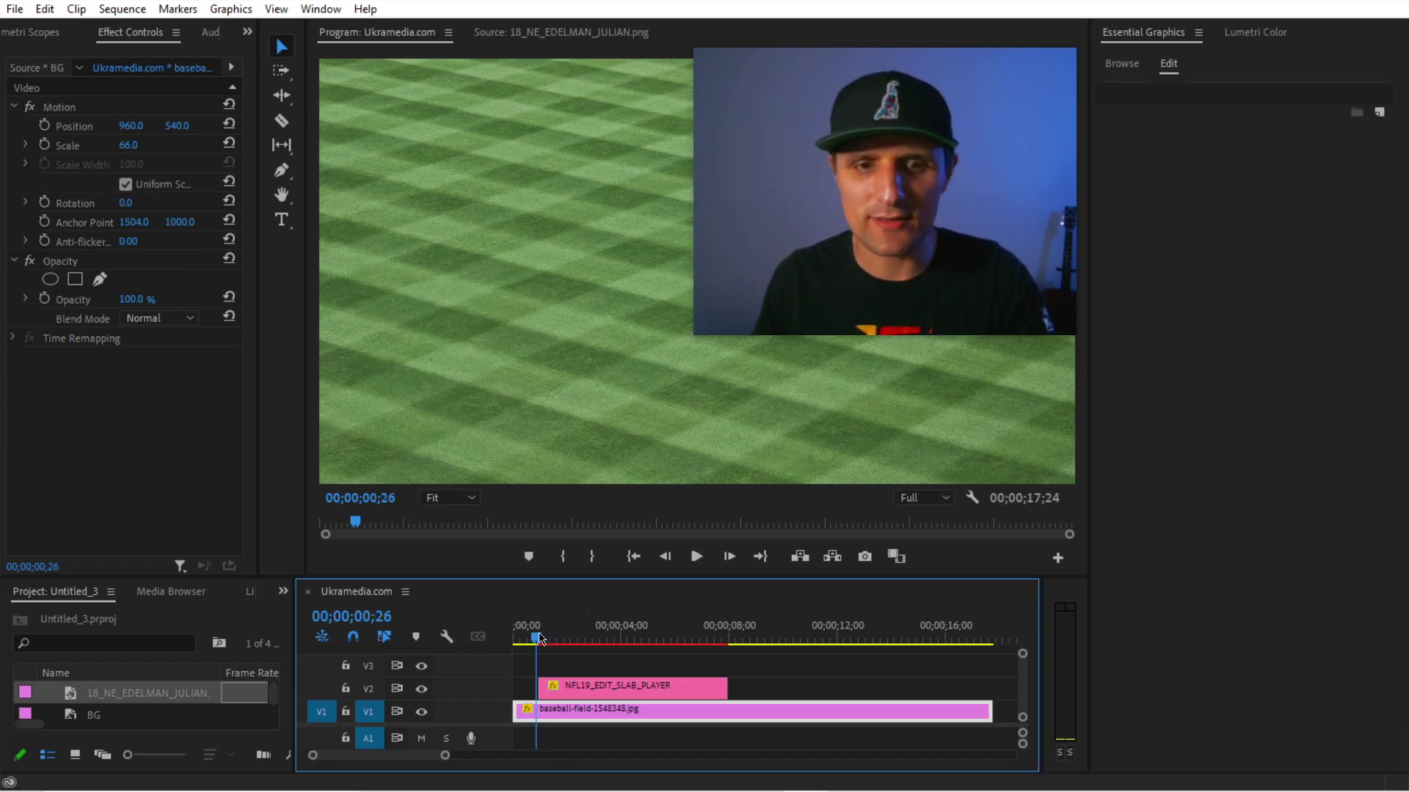
{"action": "key", "text": "space"}
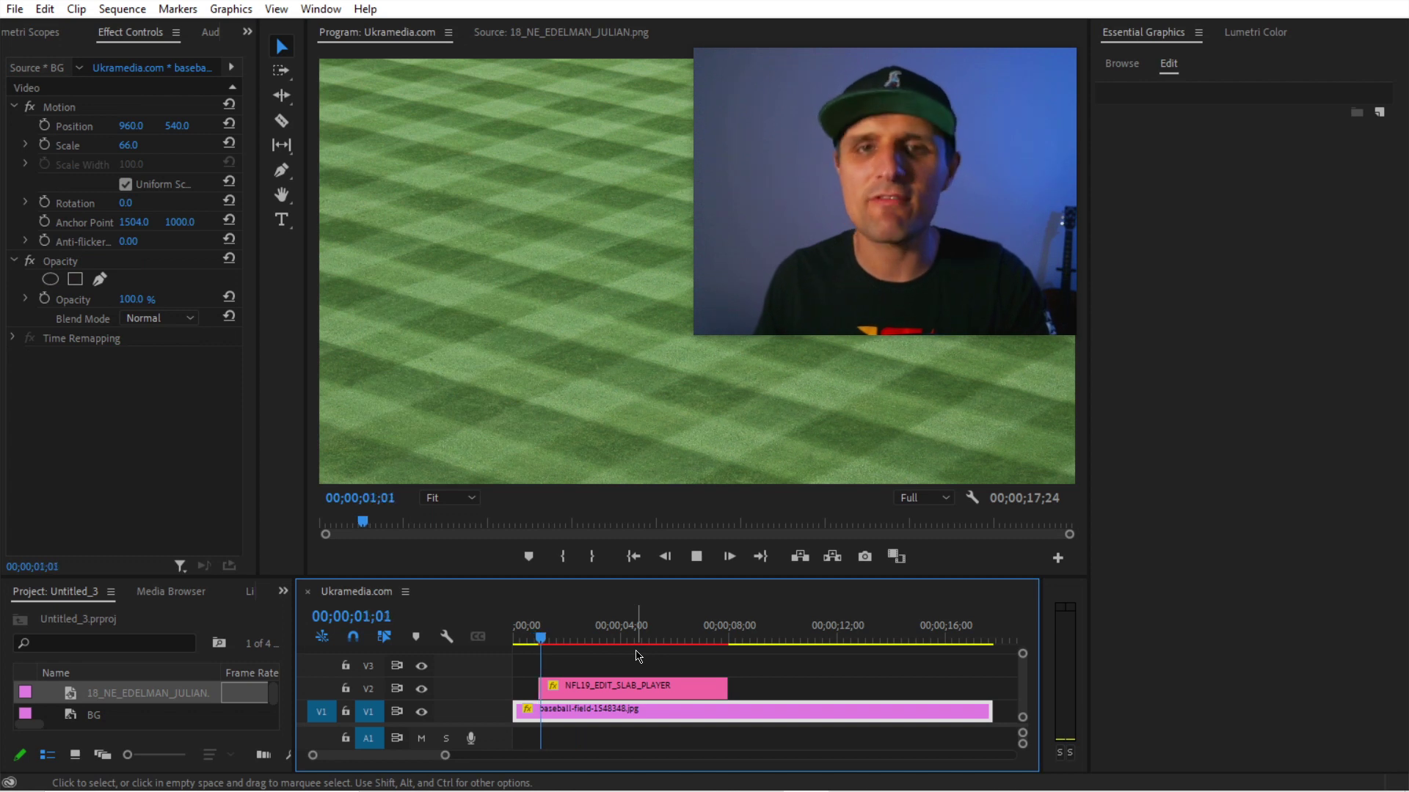
{"action": "left_click", "coordinate": [632, 684]}
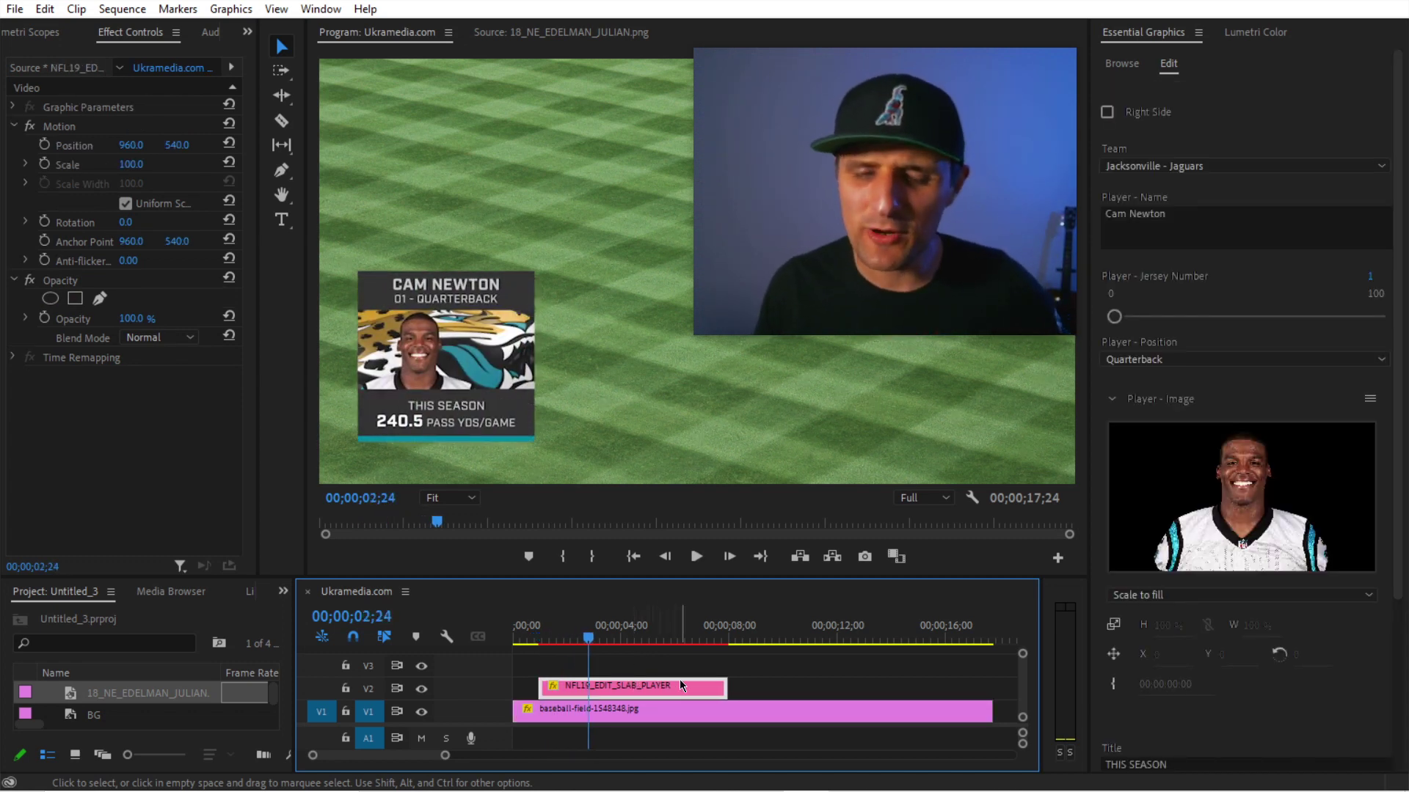
{"action": "left_click_drag", "start_coordinate": [593, 640], "coordinate": [532, 640]}
{"action": "key", "text": "space"}
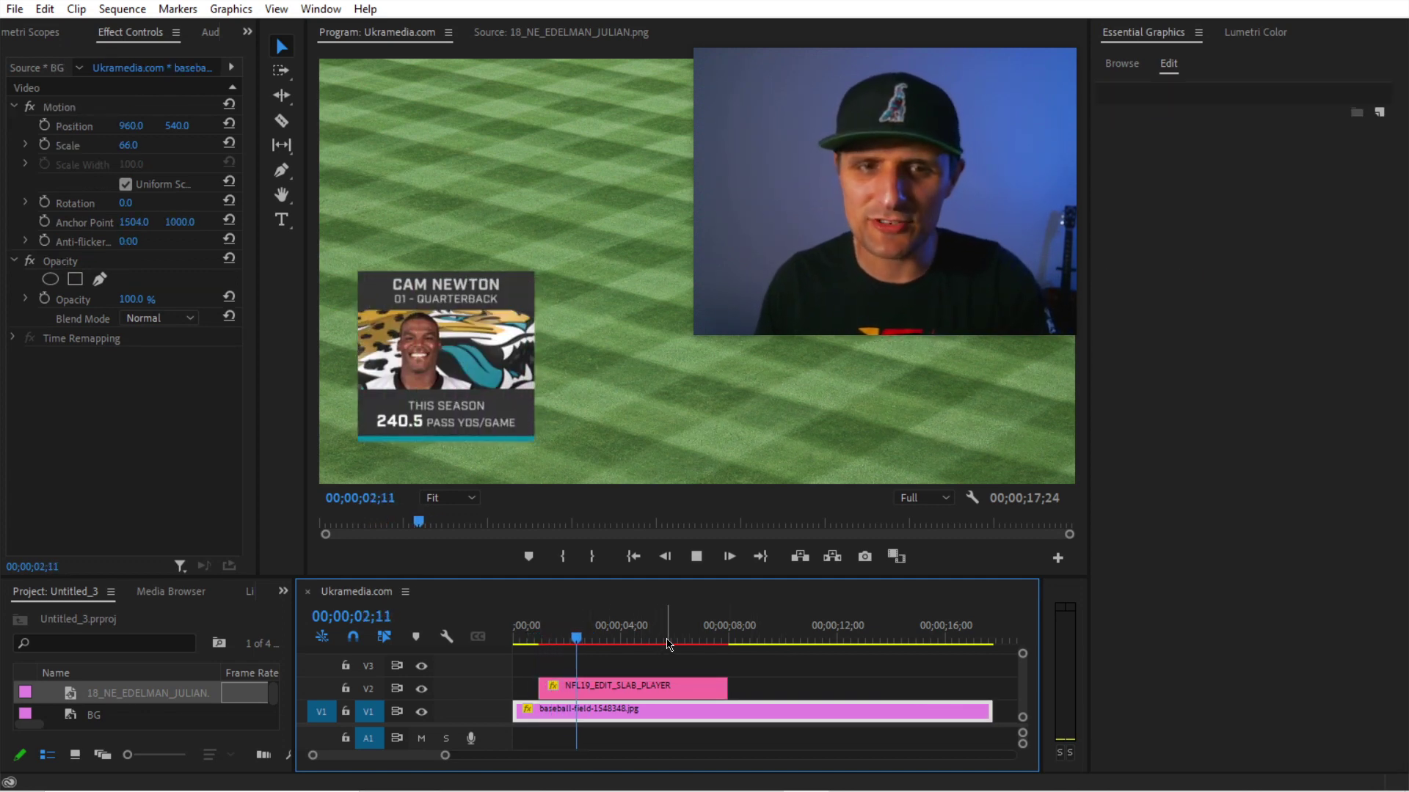
{"action": "key", "text": "space"}
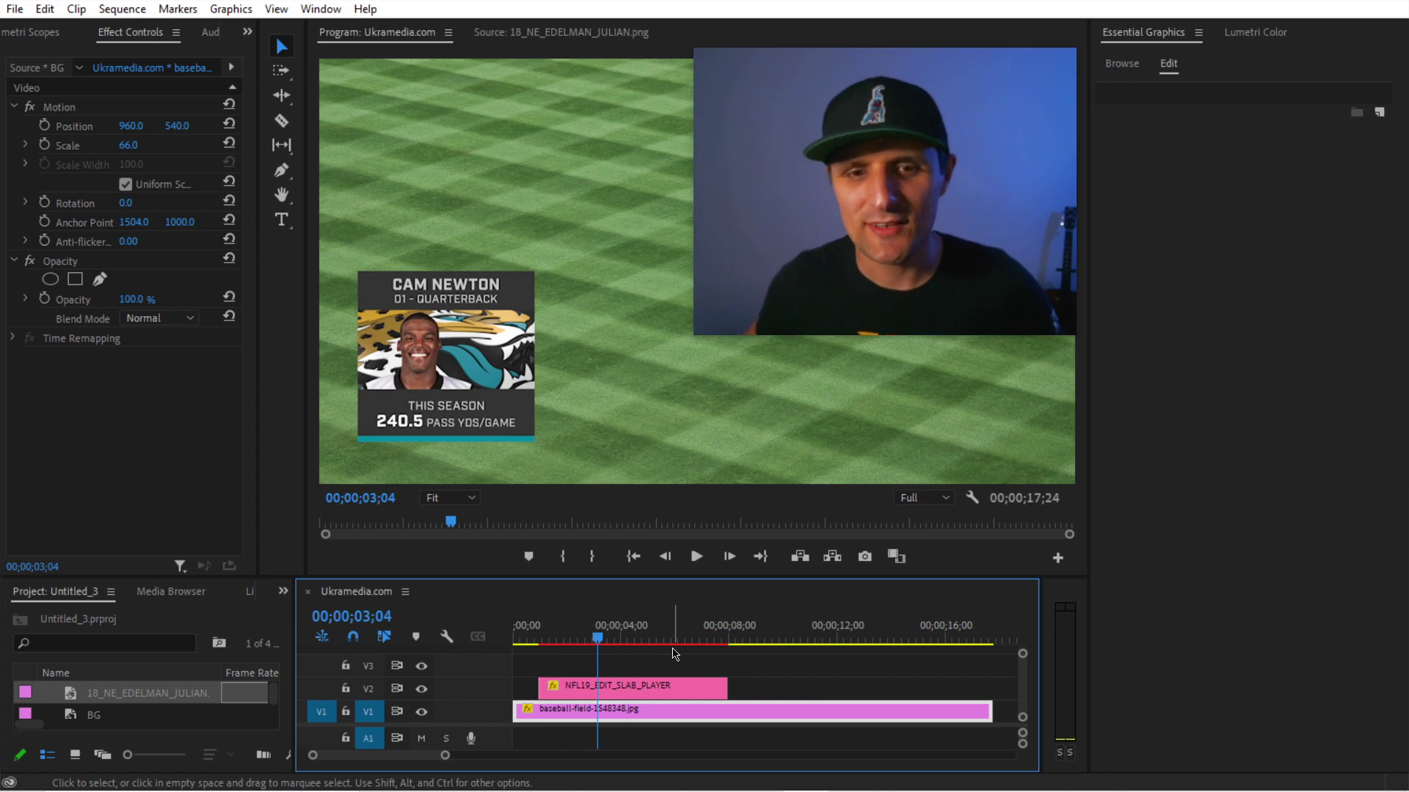
{"action": "left_click", "coordinate": [631, 693]}
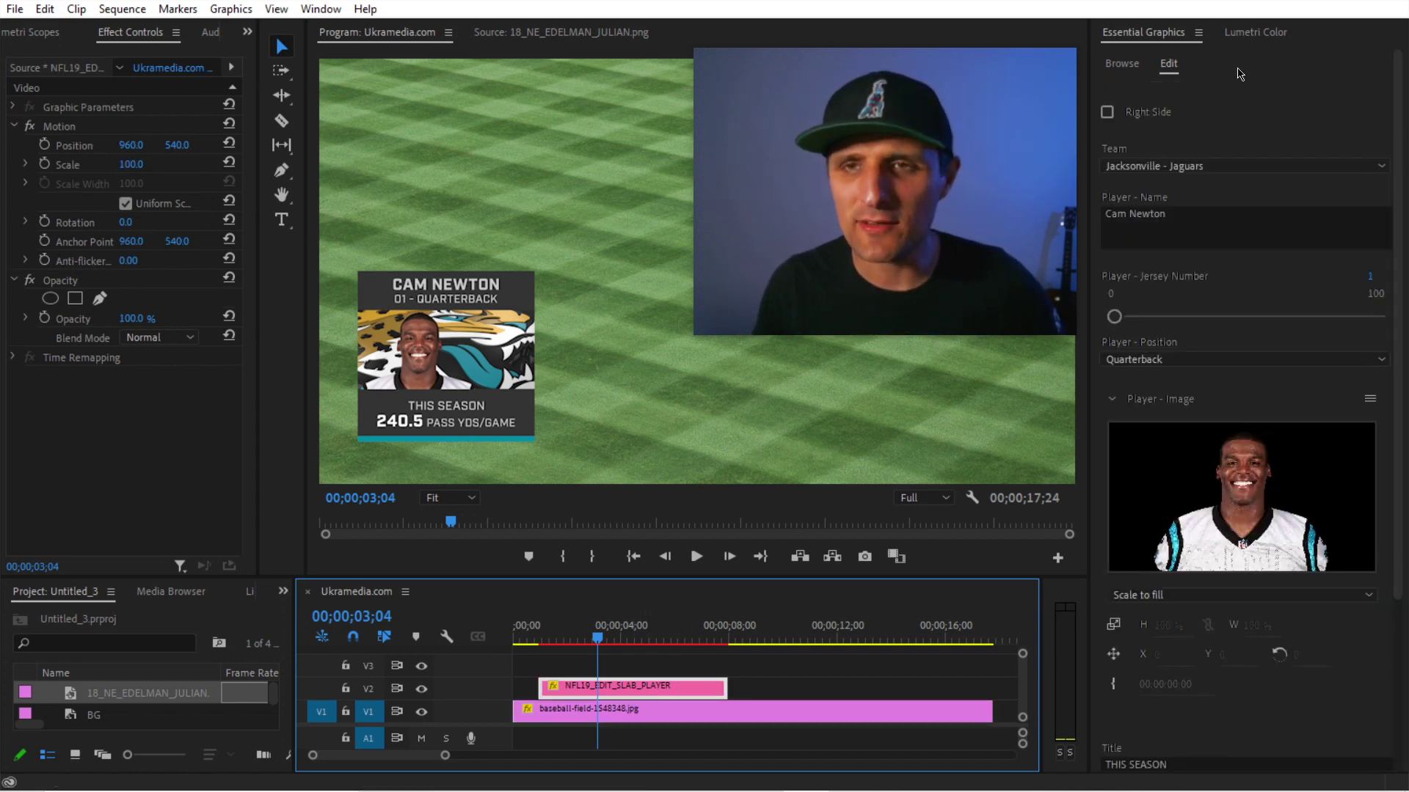
Enter 'Julian Edelman' as the card's Player - Name
{"action": "left_click", "coordinate": [1216, 223]}
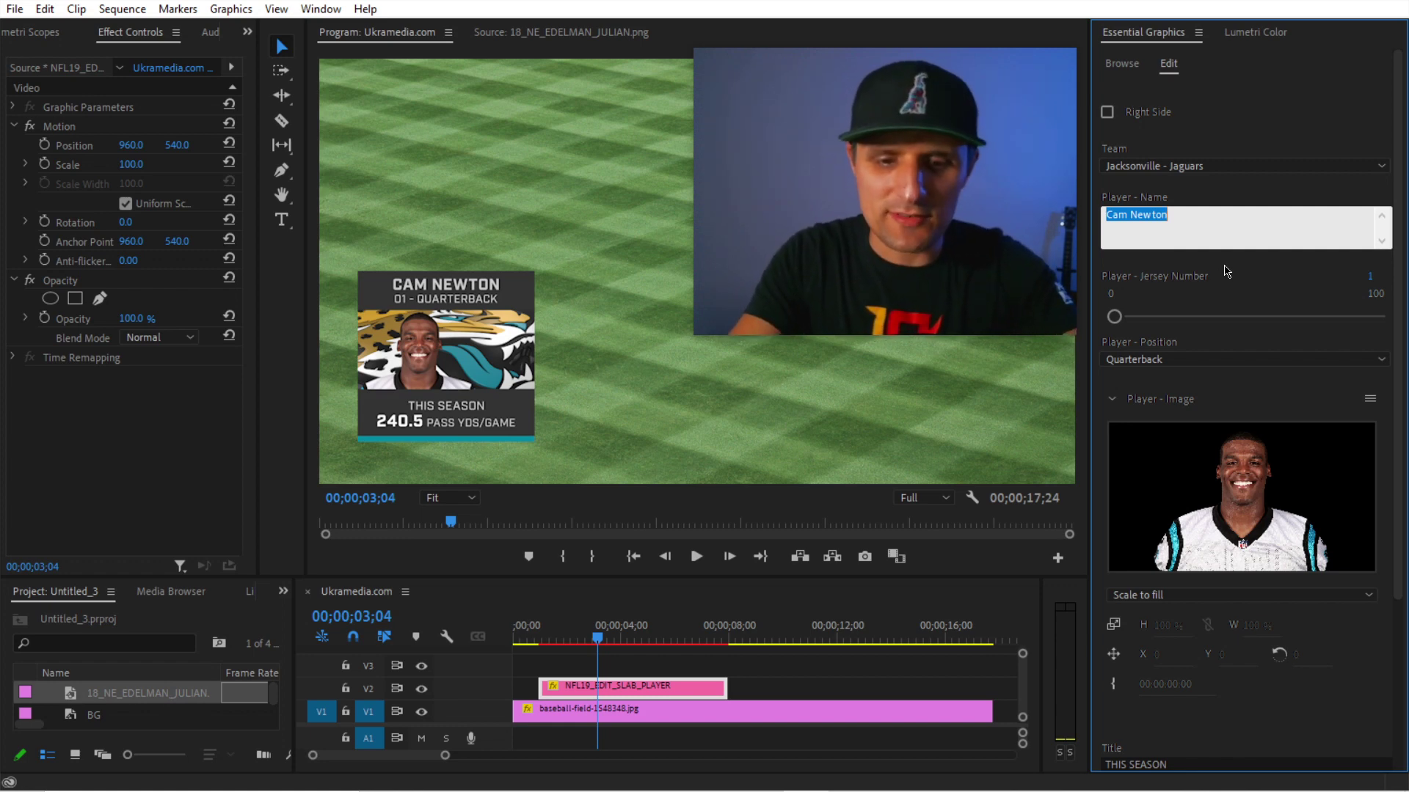
{"action": "type", "text": "Julian Edelman"}
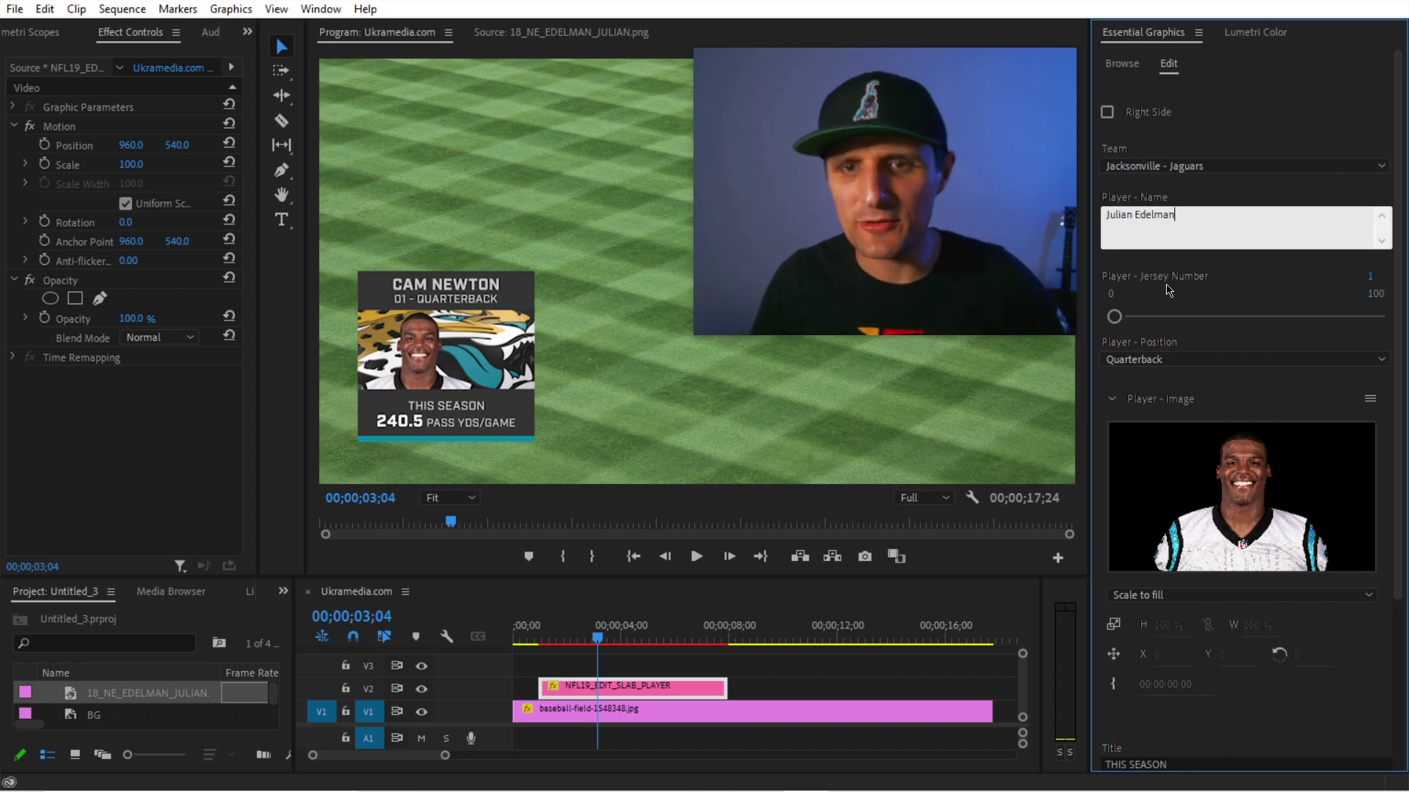
{"action": "left_click", "coordinate": [782, 665]}
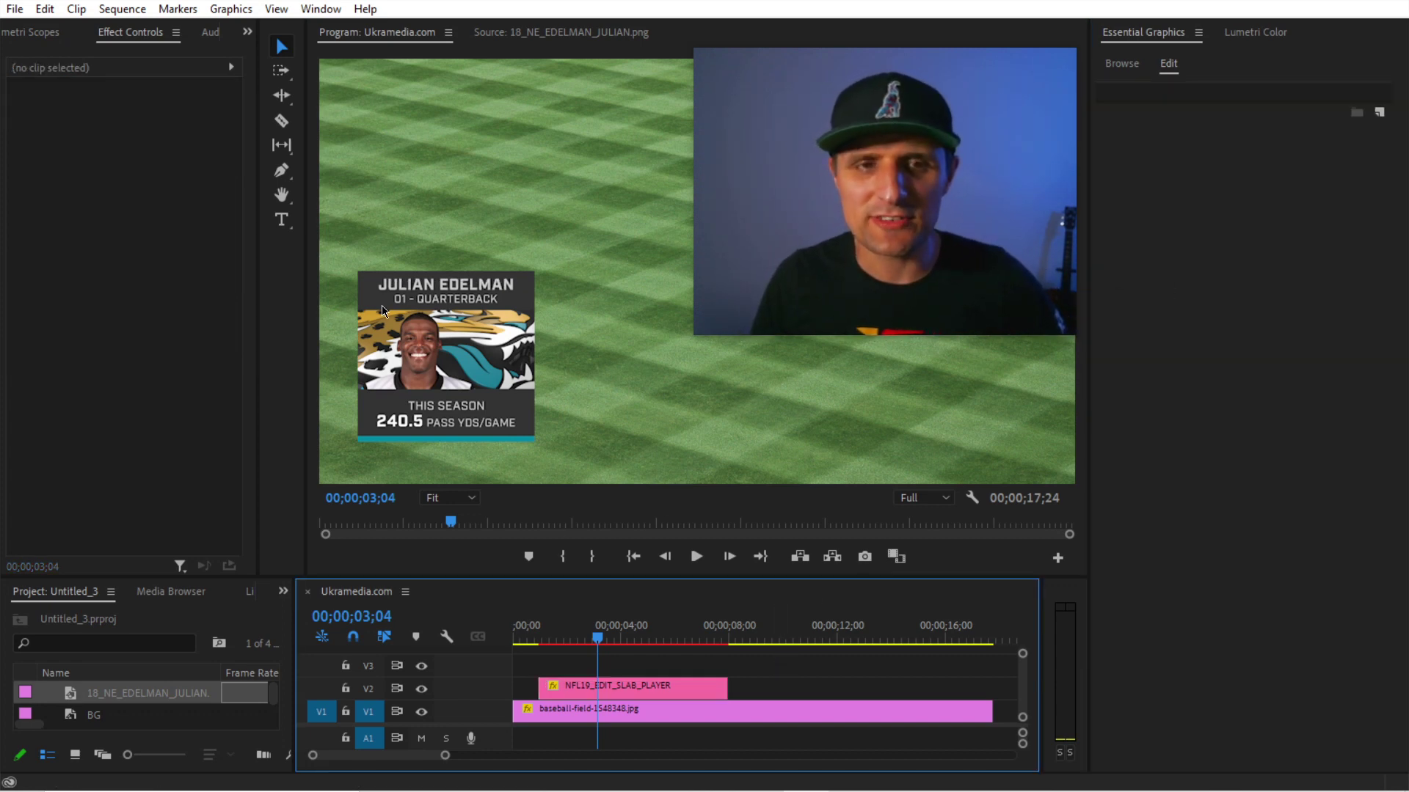
Add test characters to the player name, then undo them with Ctrl+Z
{"action": "left_click", "coordinate": [631, 688]}
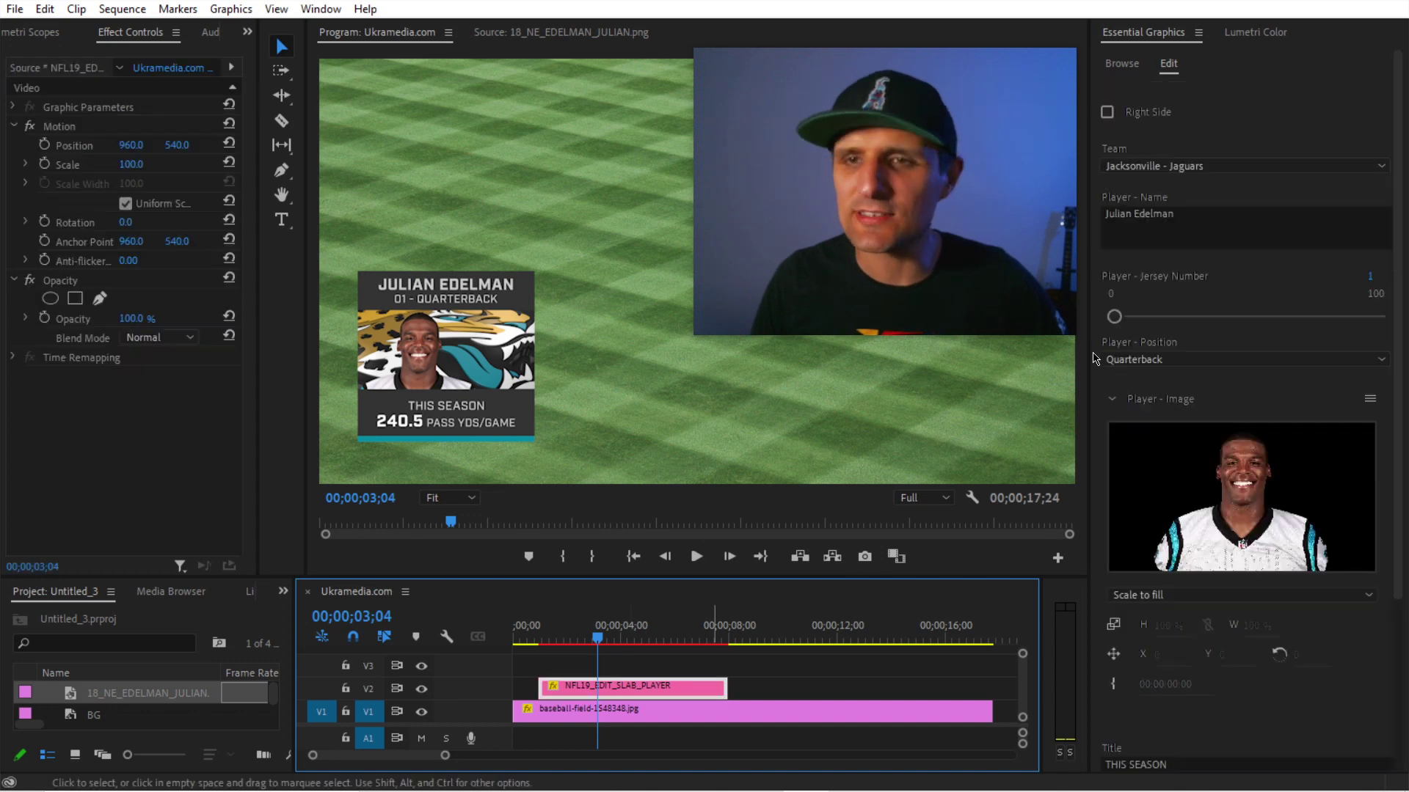
{"action": "left_click", "coordinate": [1228, 217]}
{"action": "left_click", "coordinate": [1228, 216]}
{"action": "type", "text": "sdfgdsfgsdfgsdfg"}
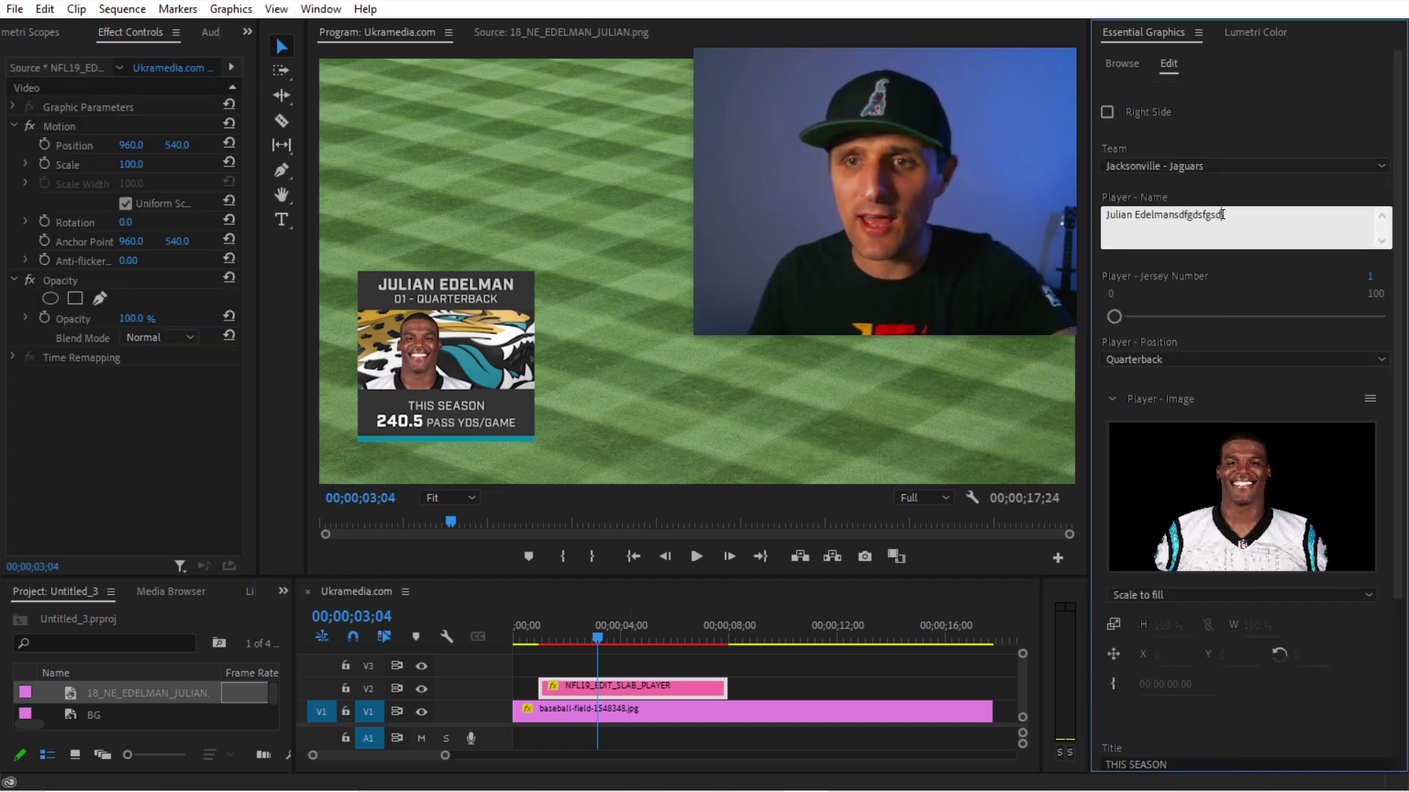
{"action": "left_click", "coordinate": [531, 334]}
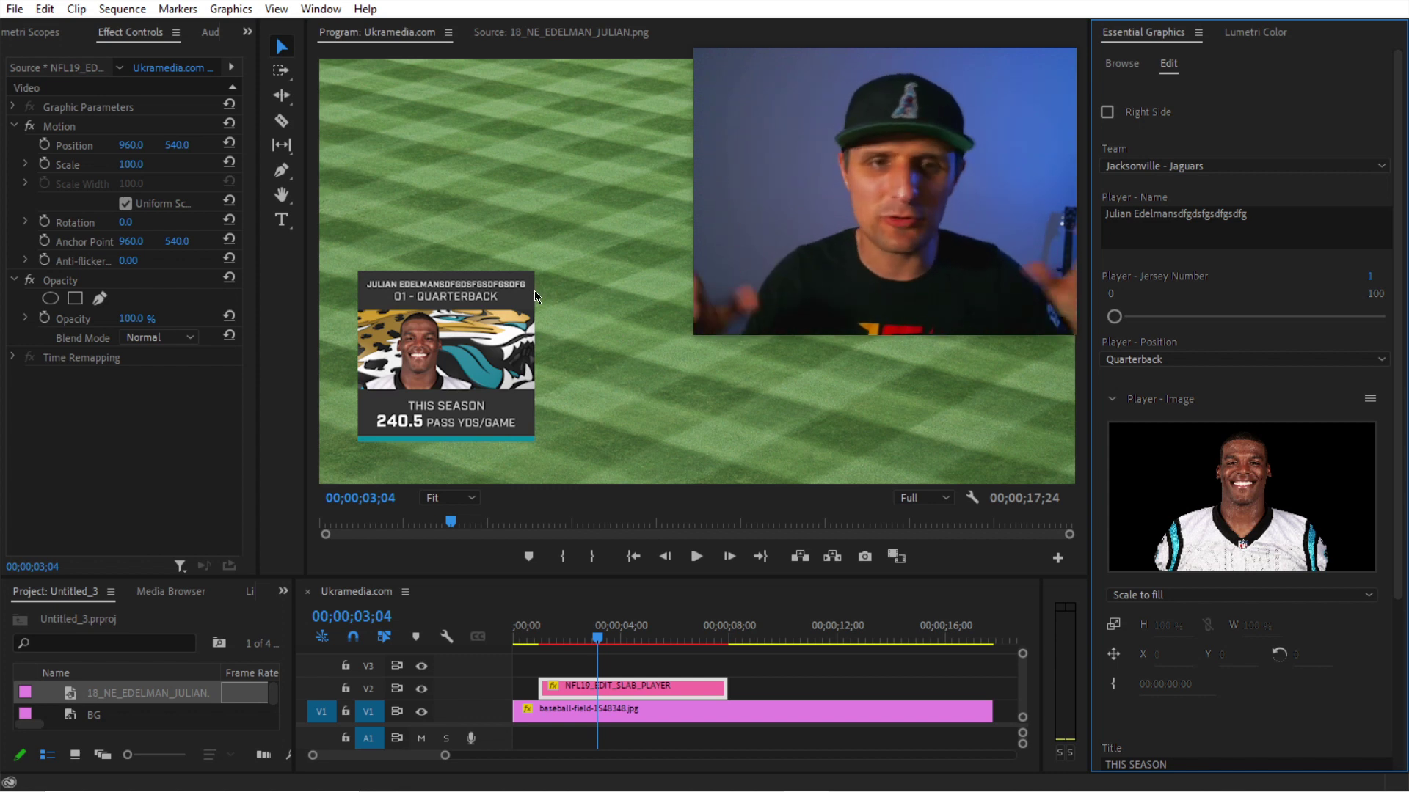
{"action": "key", "text": "ctrl+z"}
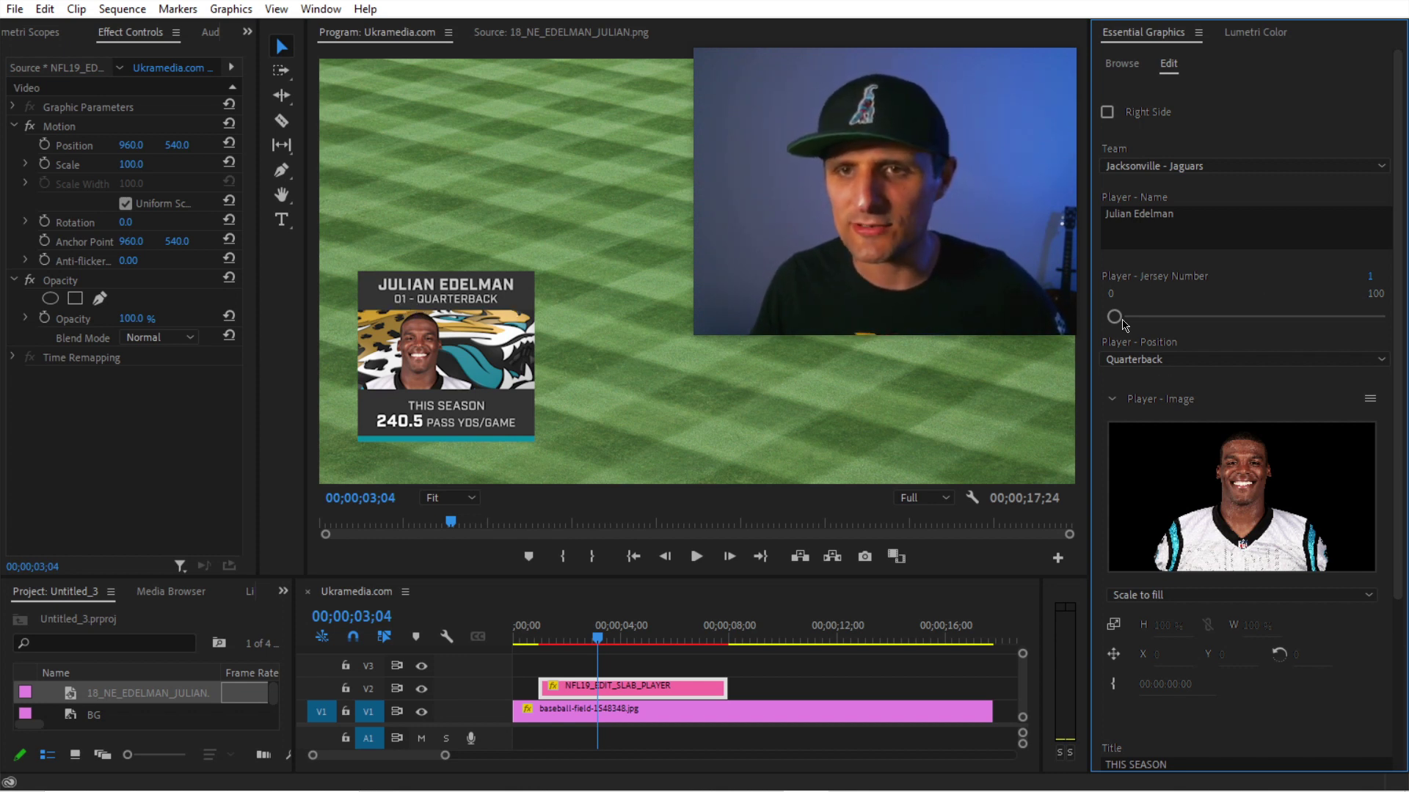
Set the Jersey Number to 11
{"action": "left_click_drag", "start_coordinate": [1114, 316], "coordinate": [1196, 317]}
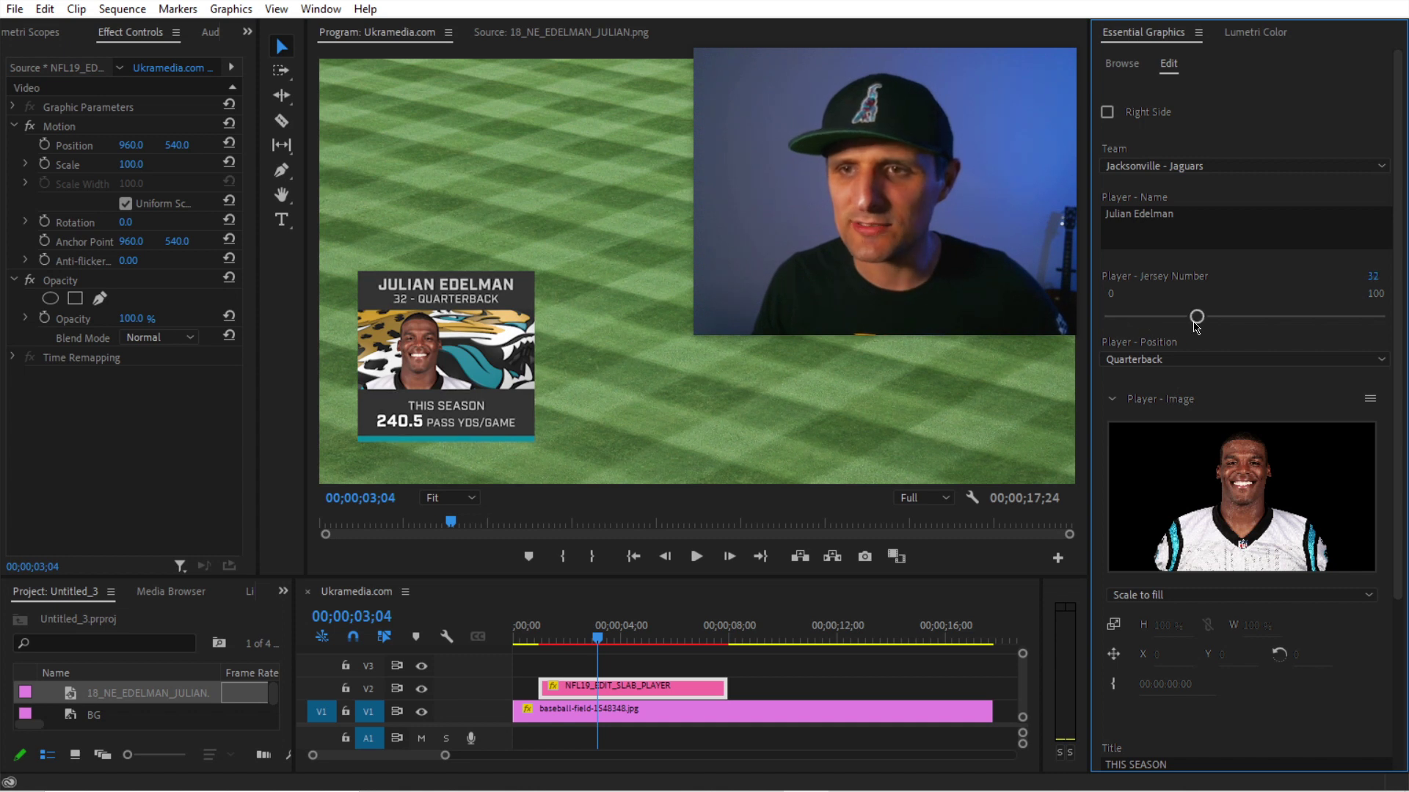
{"action": "left_click", "coordinate": [1372, 276]}
{"action": "type", "text": "11"}
{"action": "left_click", "coordinate": [1260, 283]}
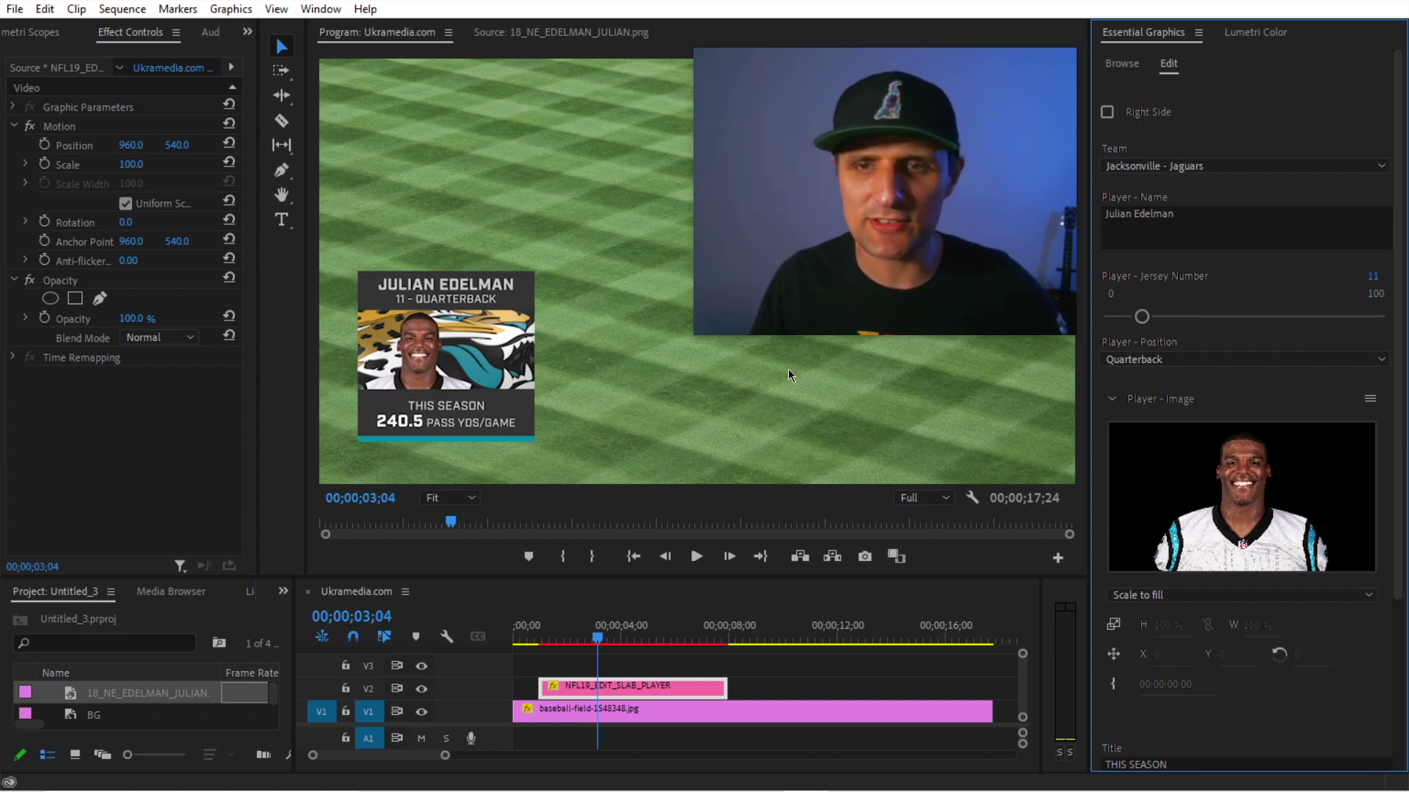
Try Center, Running Back and Tight End positions, settling on Right Guard
{"action": "left_click", "coordinate": [1189, 359]}
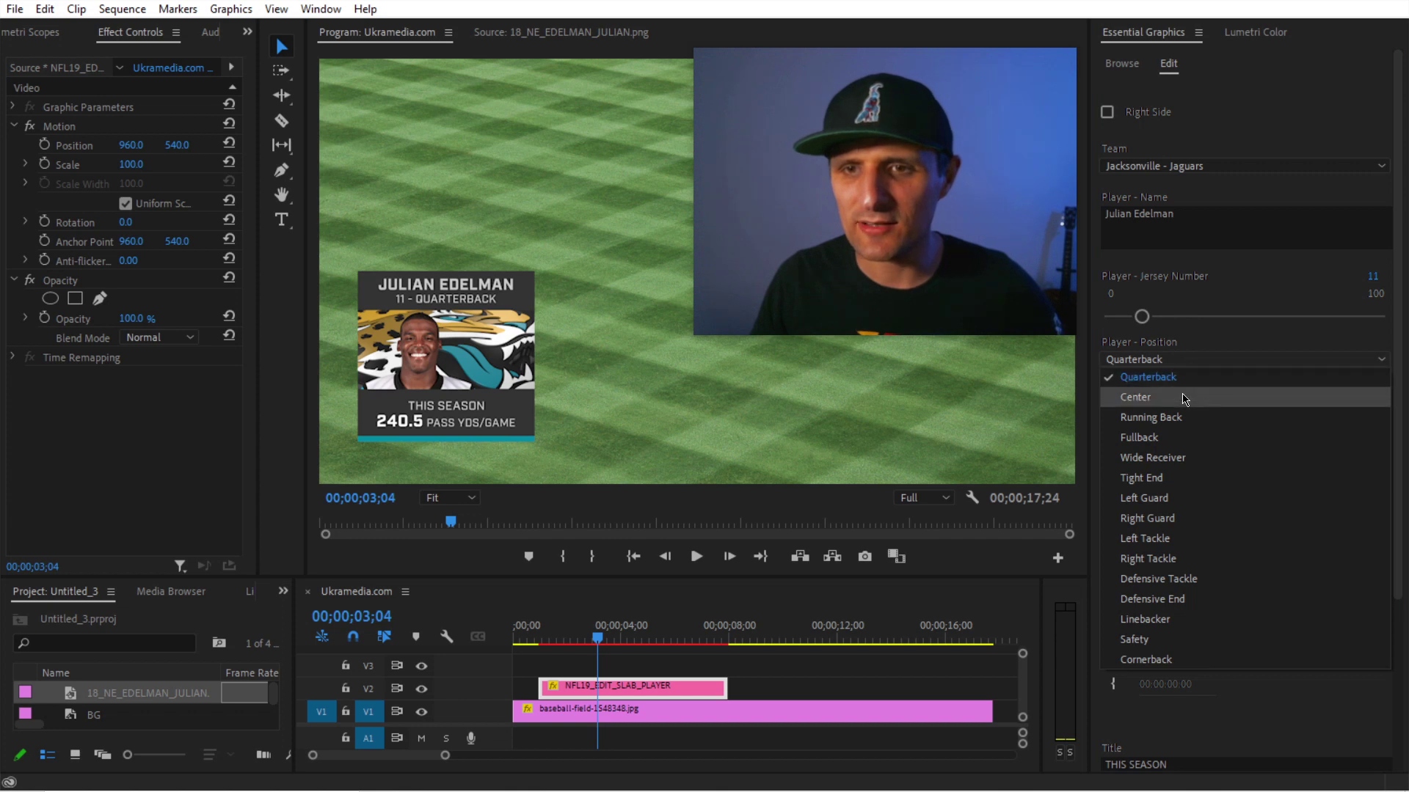
{"action": "left_click", "coordinate": [1137, 397]}
{"action": "left_click", "coordinate": [1151, 359]}
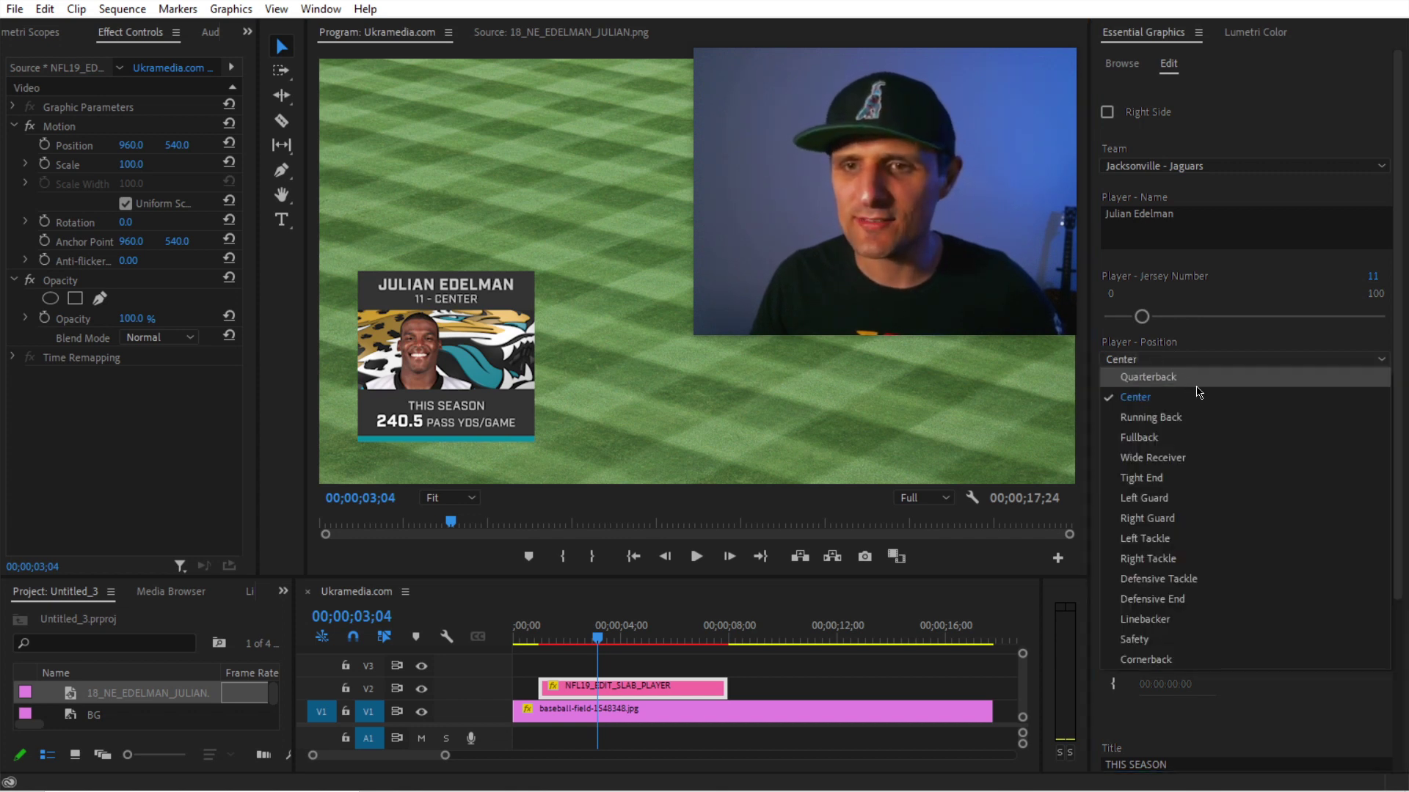
{"action": "left_click", "coordinate": [1188, 417]}
{"action": "left_click", "coordinate": [1195, 360]}
{"action": "left_click", "coordinate": [1203, 477]}
{"action": "left_click", "coordinate": [1204, 359]}
{"action": "left_click", "coordinate": [1214, 518]}
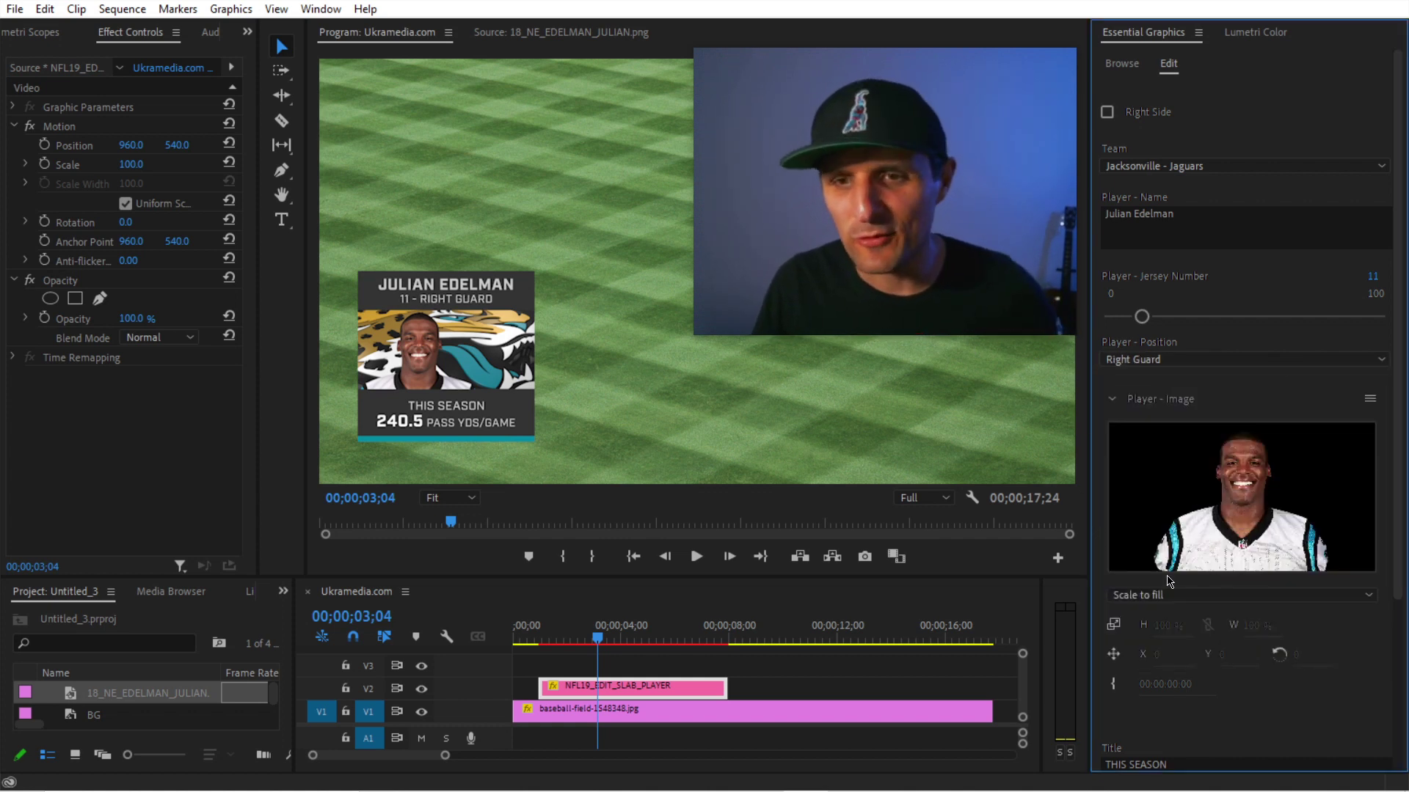
Change the card's Title to 'dA SDDas das D', undoing a second test edit
{"action": "scroll", "coordinate": [1190, 598], "scroll_direction": "down", "scroll_amount": 2}
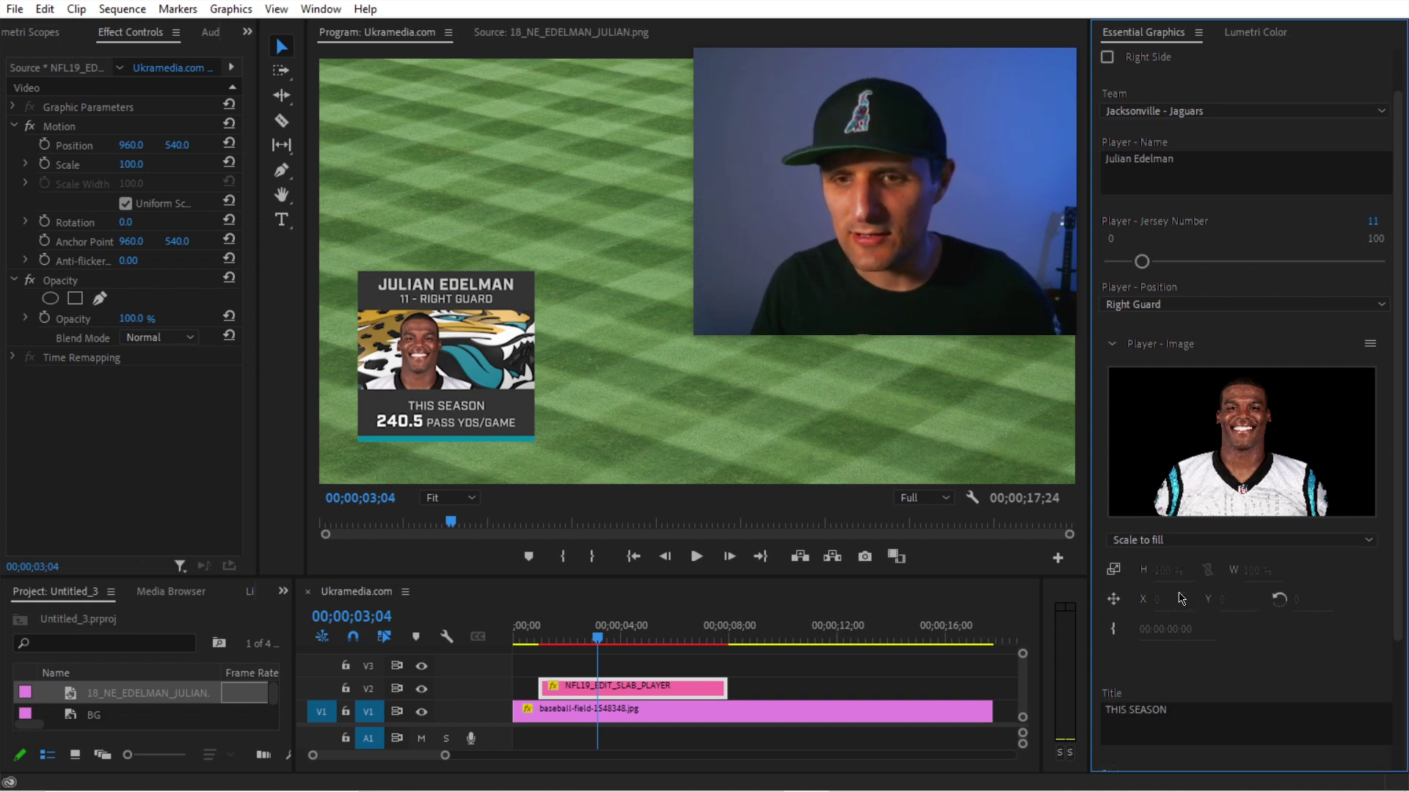
{"action": "scroll", "coordinate": [1203, 664], "scroll_direction": "down", "scroll_amount": 2}
{"action": "scroll", "coordinate": [1360, 680], "scroll_direction": "down", "scroll_amount": 2}
{"action": "left_click", "coordinate": [1211, 567]}
{"action": "type", "text": "dA SDDas das D"}
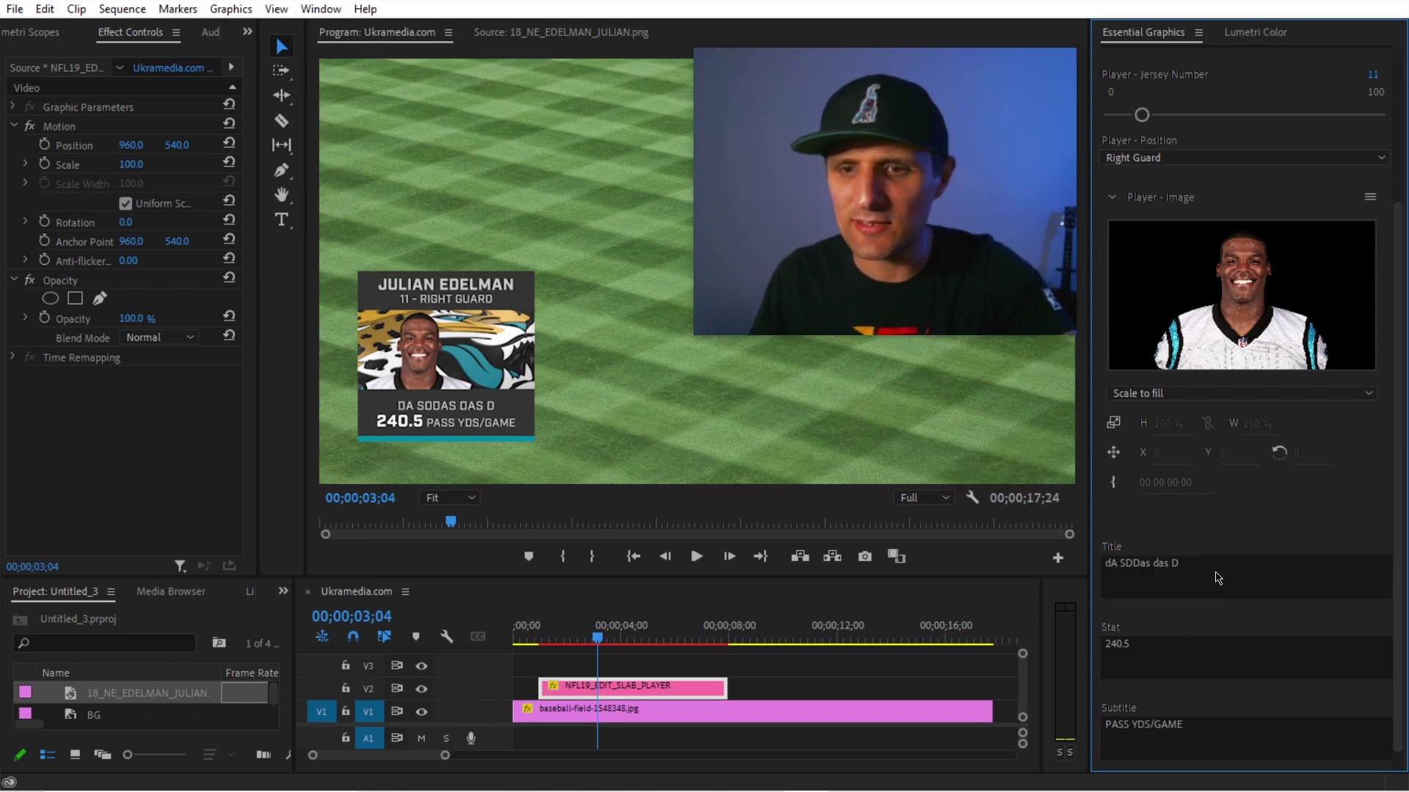
{"action": "left_click", "coordinate": [1216, 568]}
{"action": "type", "text": "Asd asd asd ASD as dASD asd AS D"}
{"action": "key", "text": "ctrl+z"}
Test edits to the Stat and Subtitle fields, restoring 240.5 and PASS YDS/GAME
{"action": "left_click", "coordinate": [1166, 647]}
{"action": "type", "text": "4325345234523452345"}
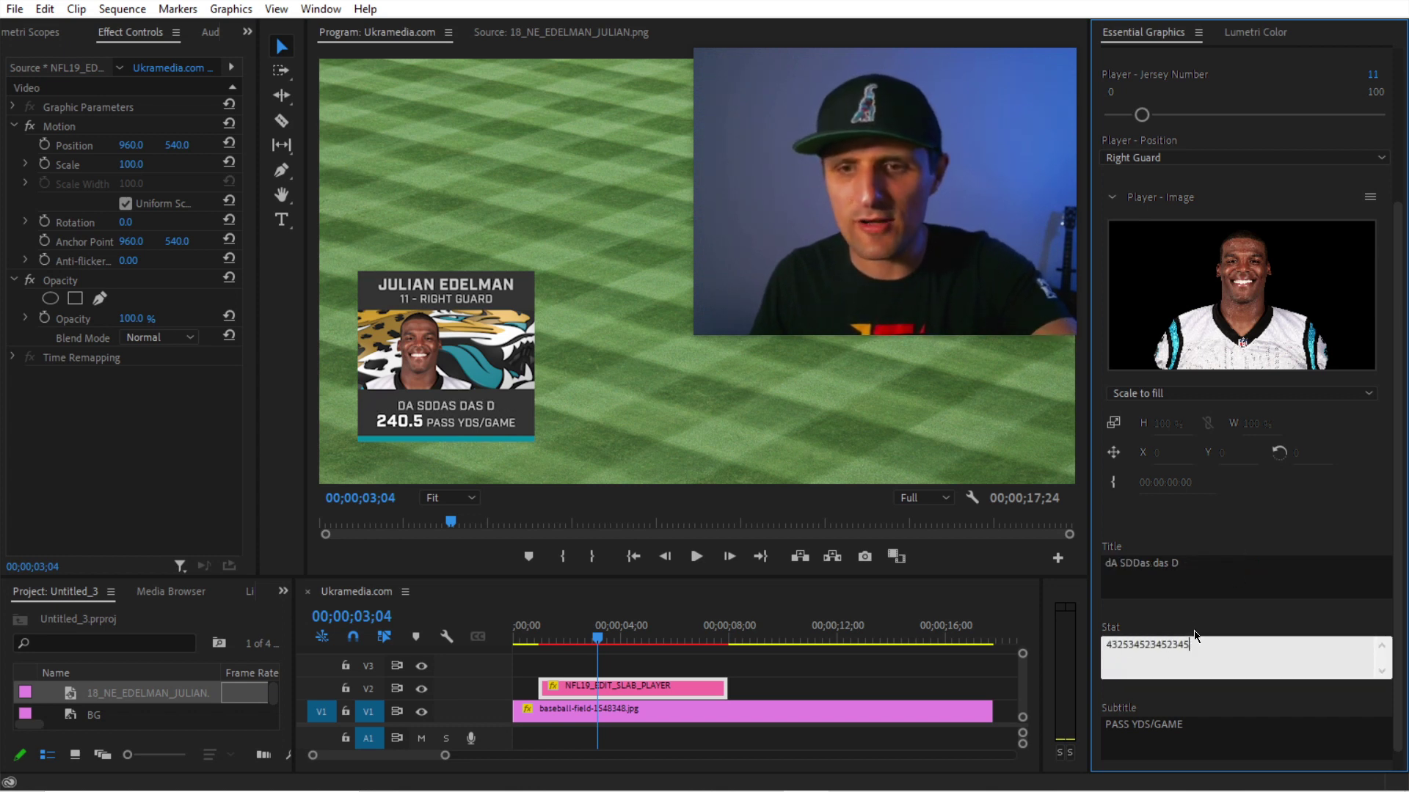
{"action": "left_click", "coordinate": [1192, 620]}
{"action": "key", "text": "ctrl+z"}
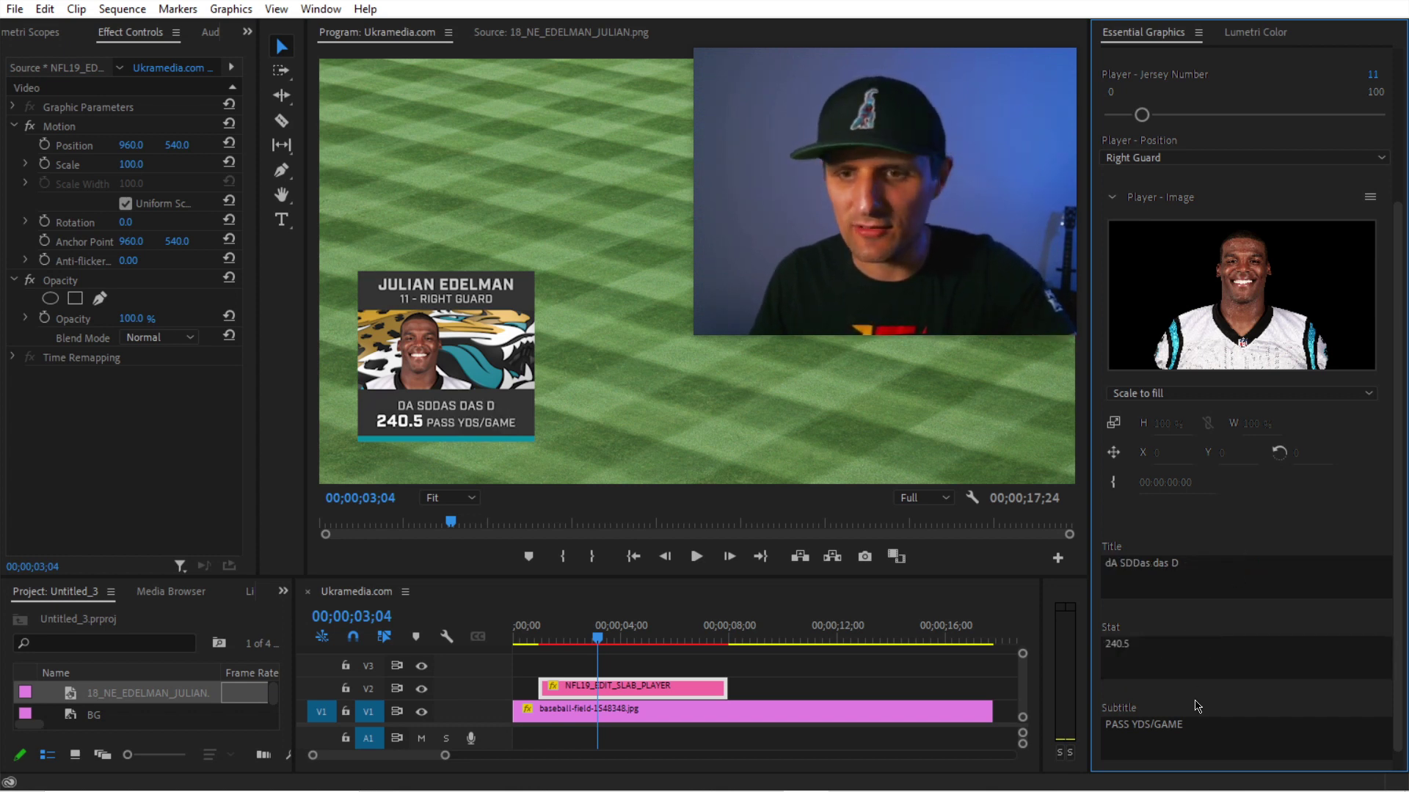
{"action": "left_click", "coordinate": [1214, 726]}
{"action": "type", "text": "SDFGDFGCSDFGS"}
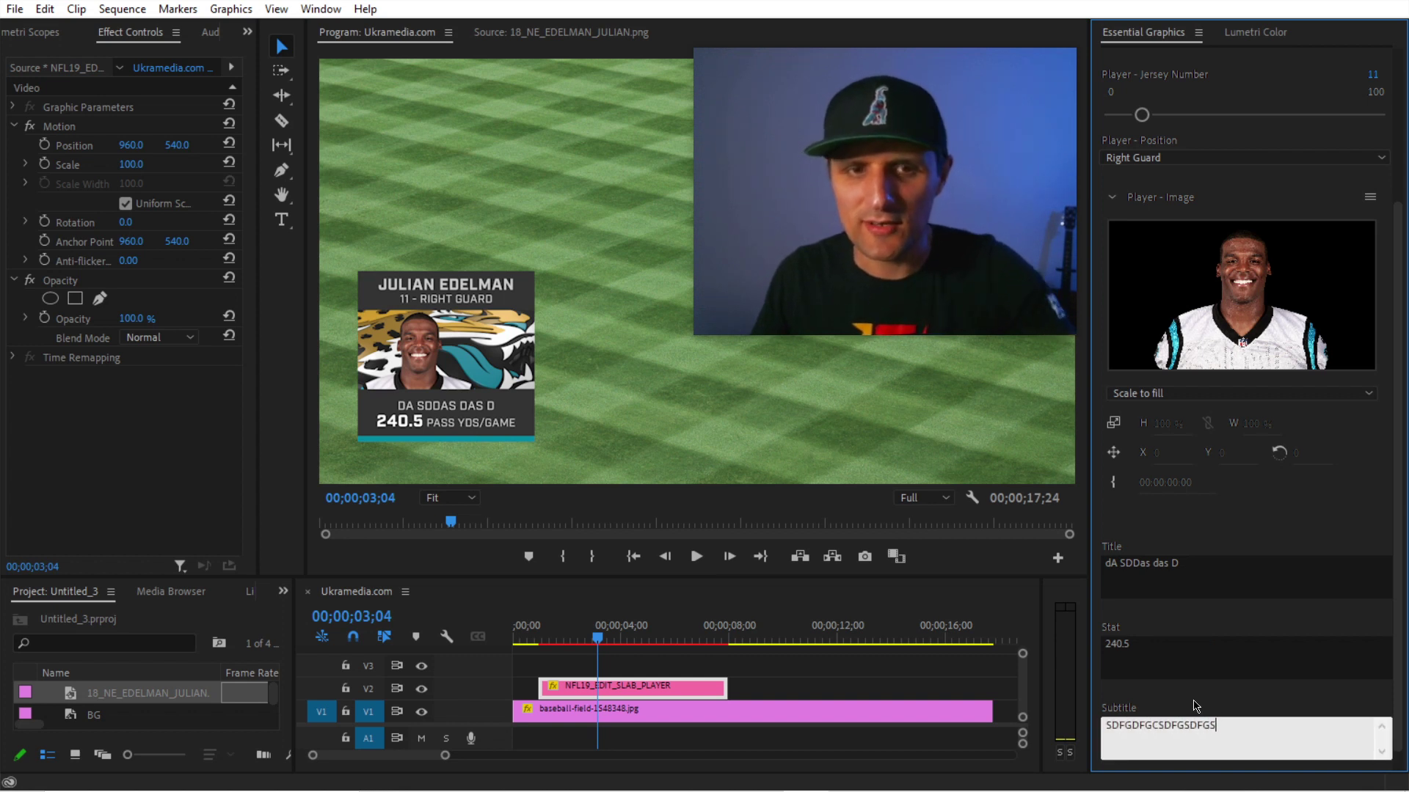
{"action": "type", "text": "DFGS"}
{"action": "left_click", "coordinate": [1196, 705]}
{"action": "key", "text": "ctrl+z"}
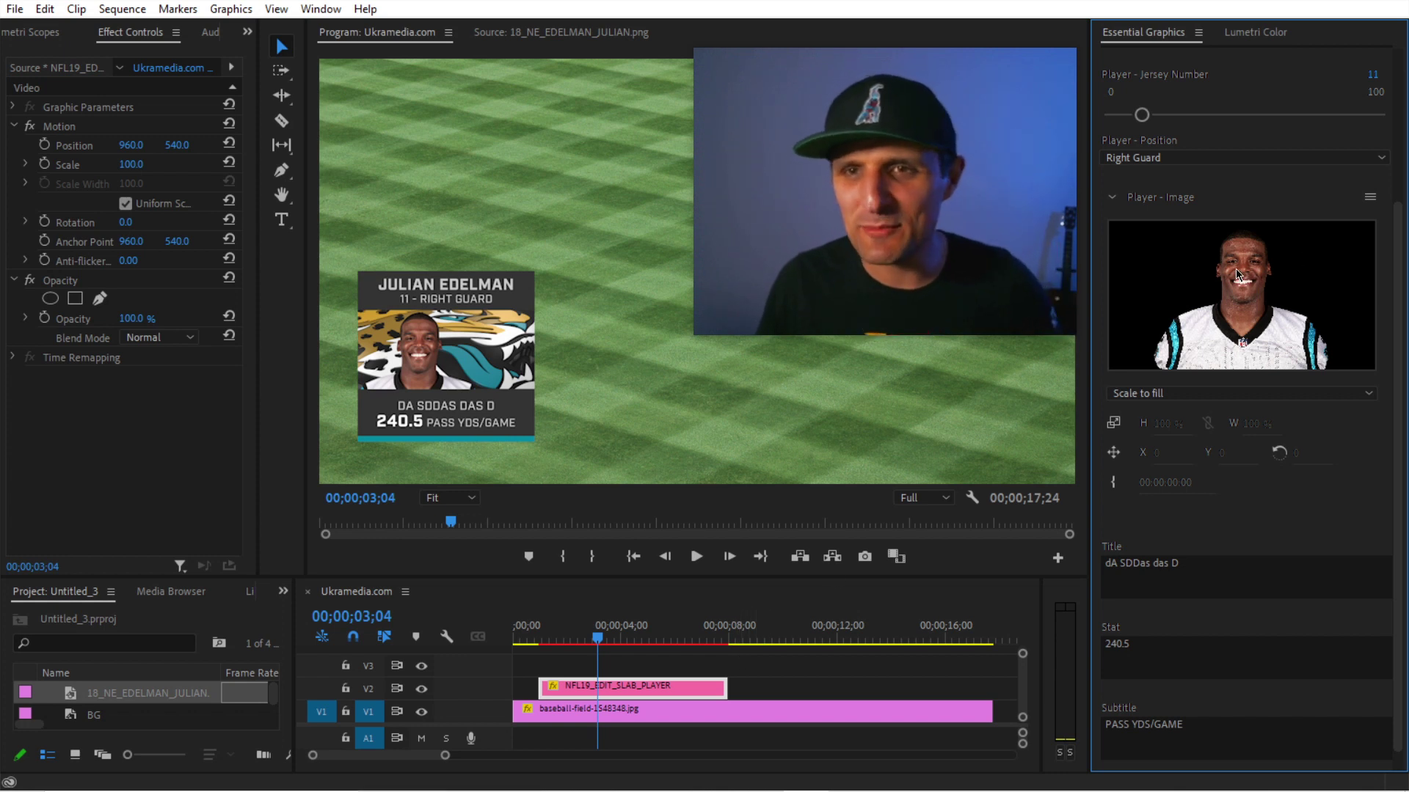
Choose New England - Patriots in the card's Team dropdown
{"action": "left_click", "coordinate": [622, 632]}
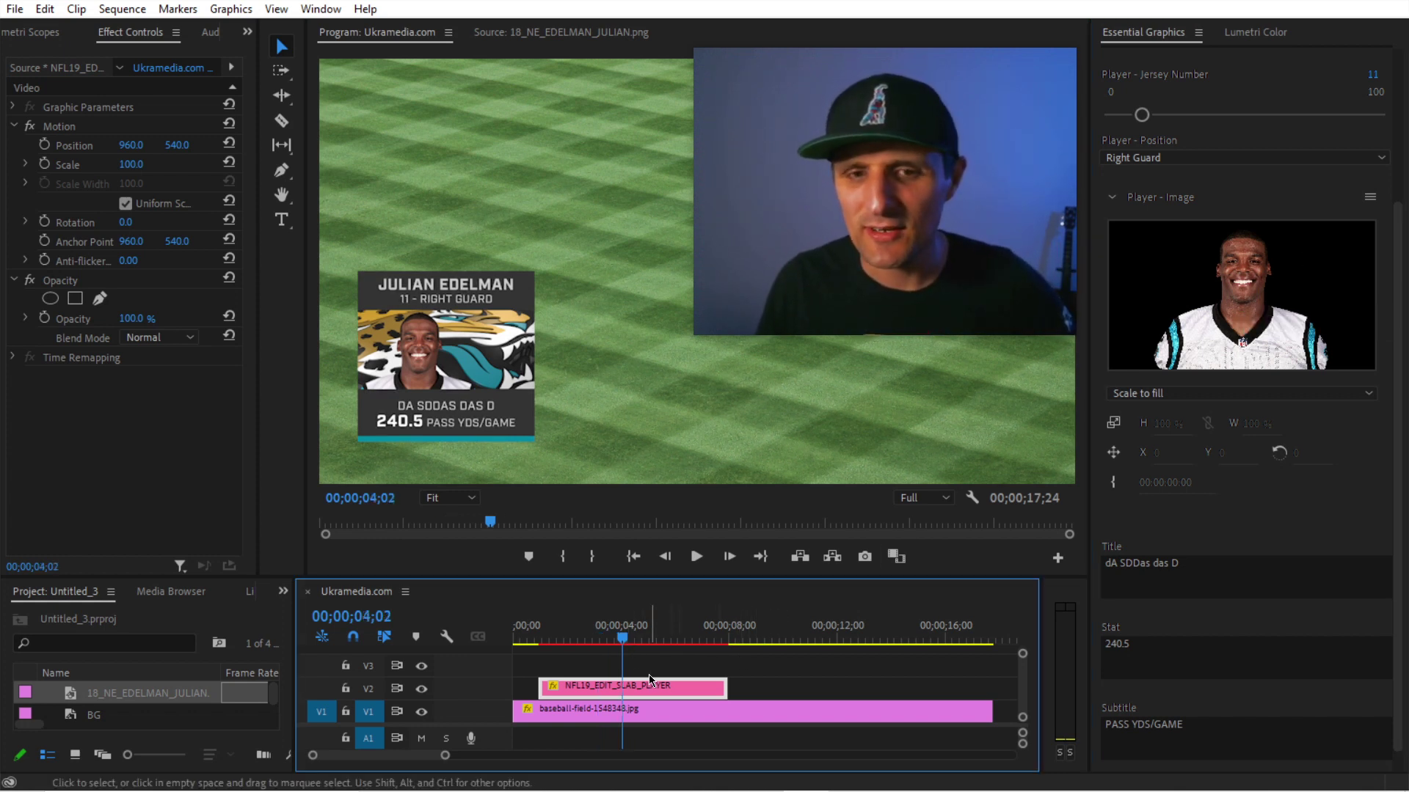
{"action": "scroll", "coordinate": [1233, 258], "scroll_direction": "up", "scroll_amount": 1}
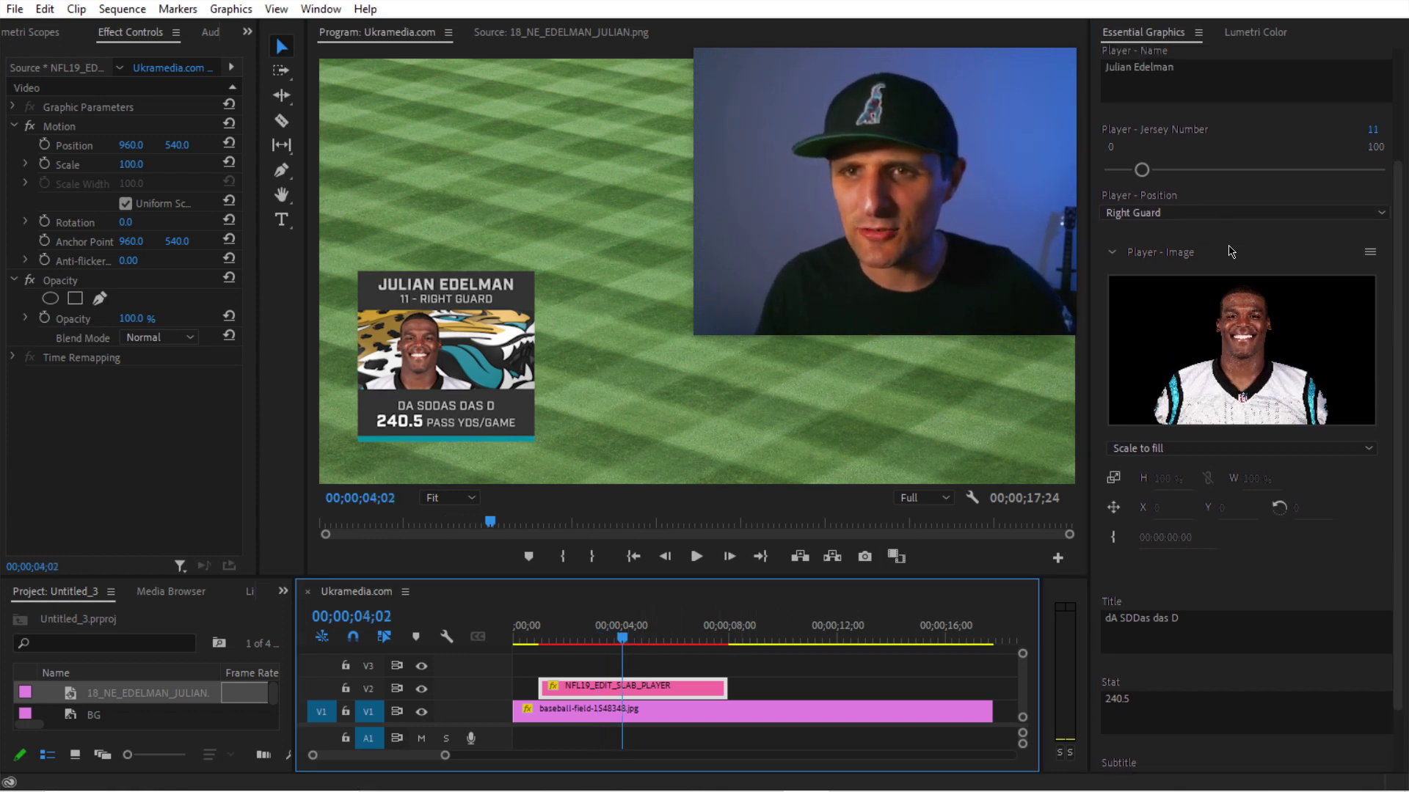
{"action": "scroll", "coordinate": [1224, 228], "scroll_direction": "up", "scroll_amount": 2}
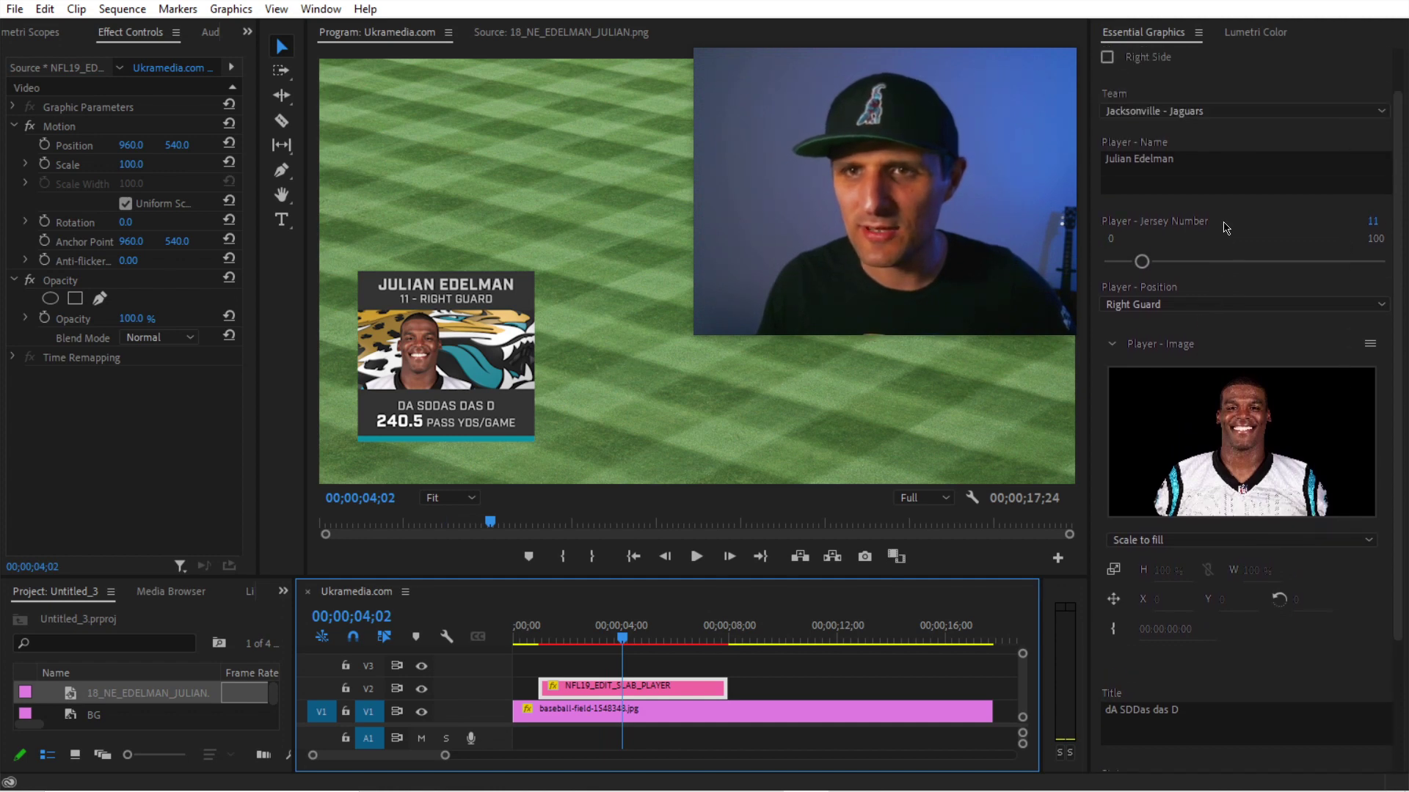
{"action": "left_click", "coordinate": [1189, 117]}
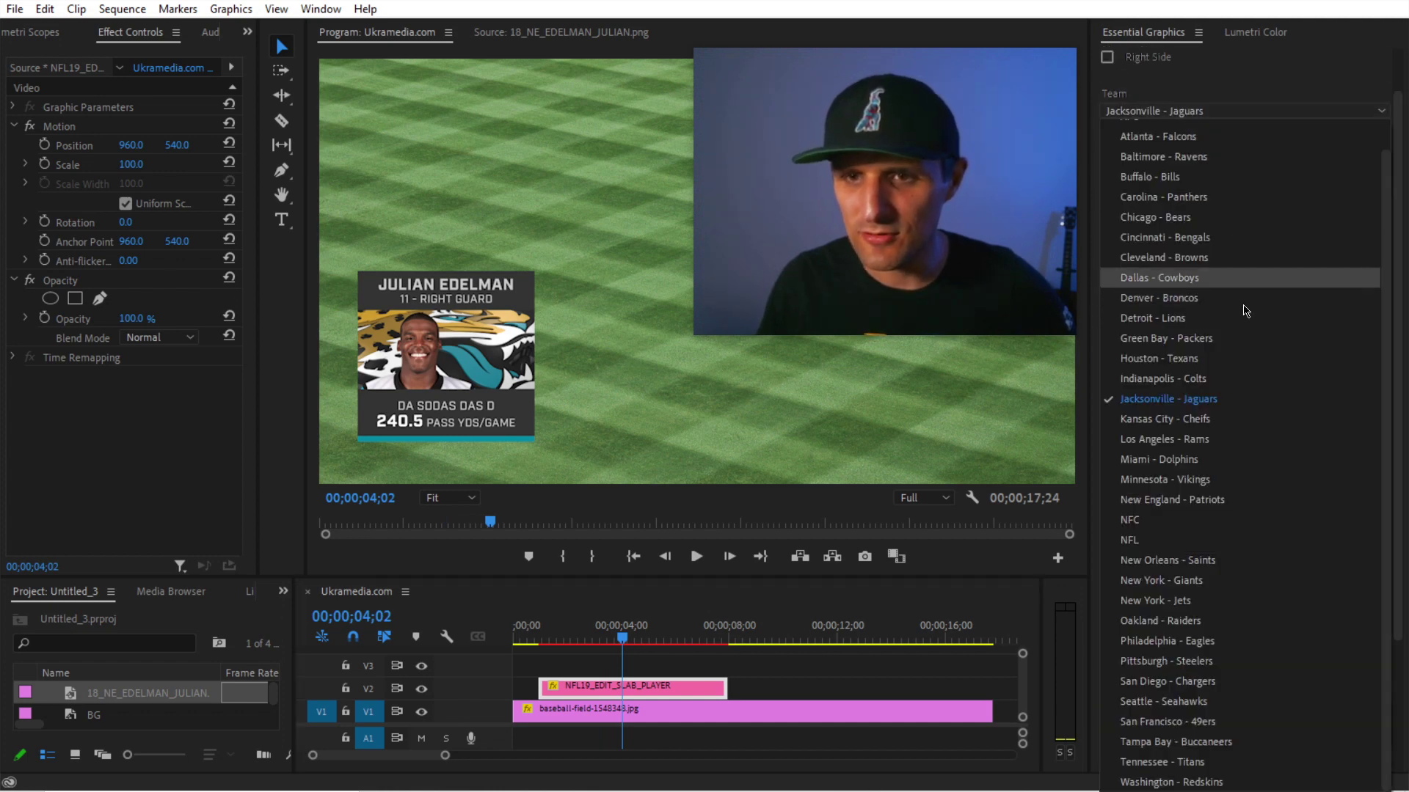
{"action": "left_click", "coordinate": [1237, 502]}
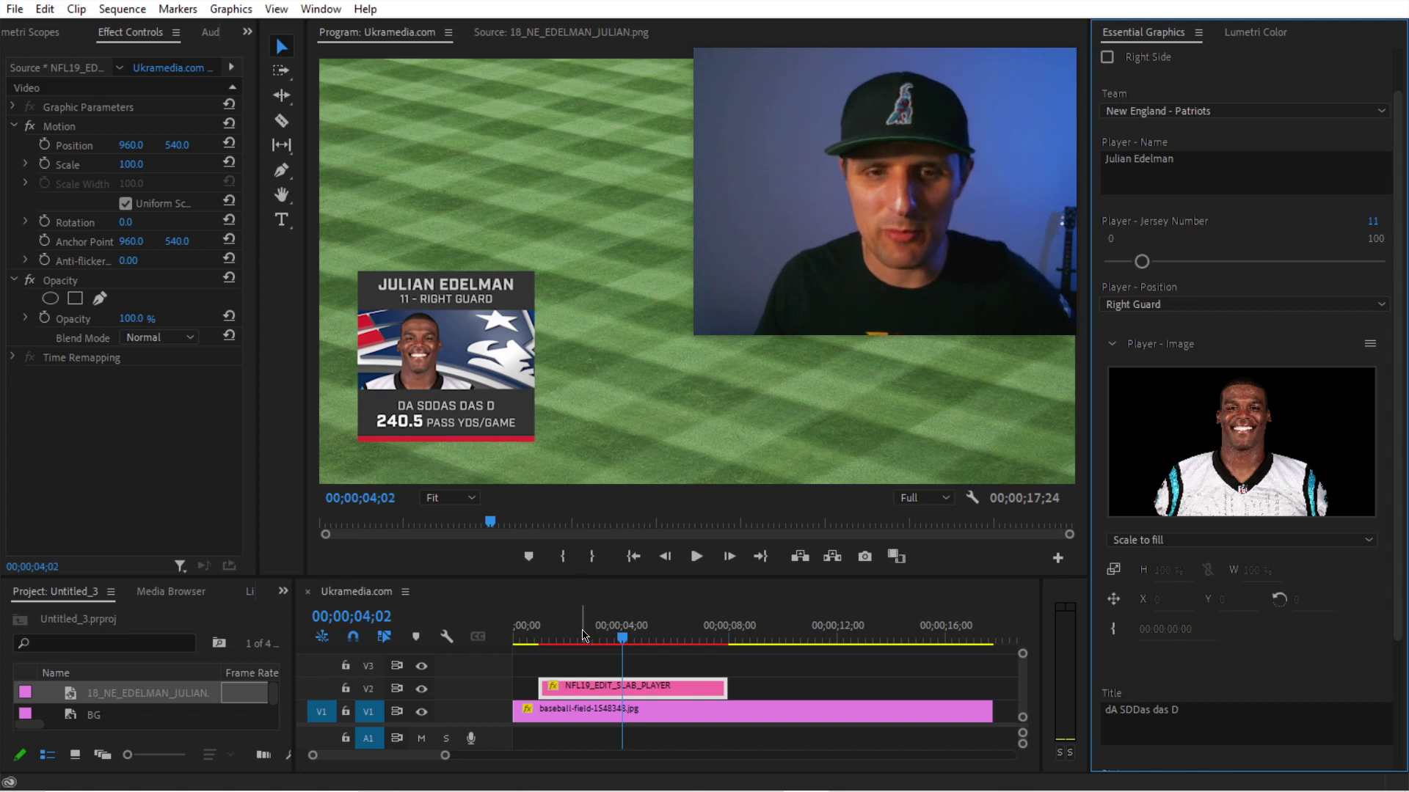
Preview the Patriots card from the sequence start and reselect the clip
{"action": "left_click", "coordinate": [543, 641]}
{"action": "left_click_drag", "start_coordinate": [544, 643], "coordinate": [533, 644]}
{"action": "key", "text": "space"}
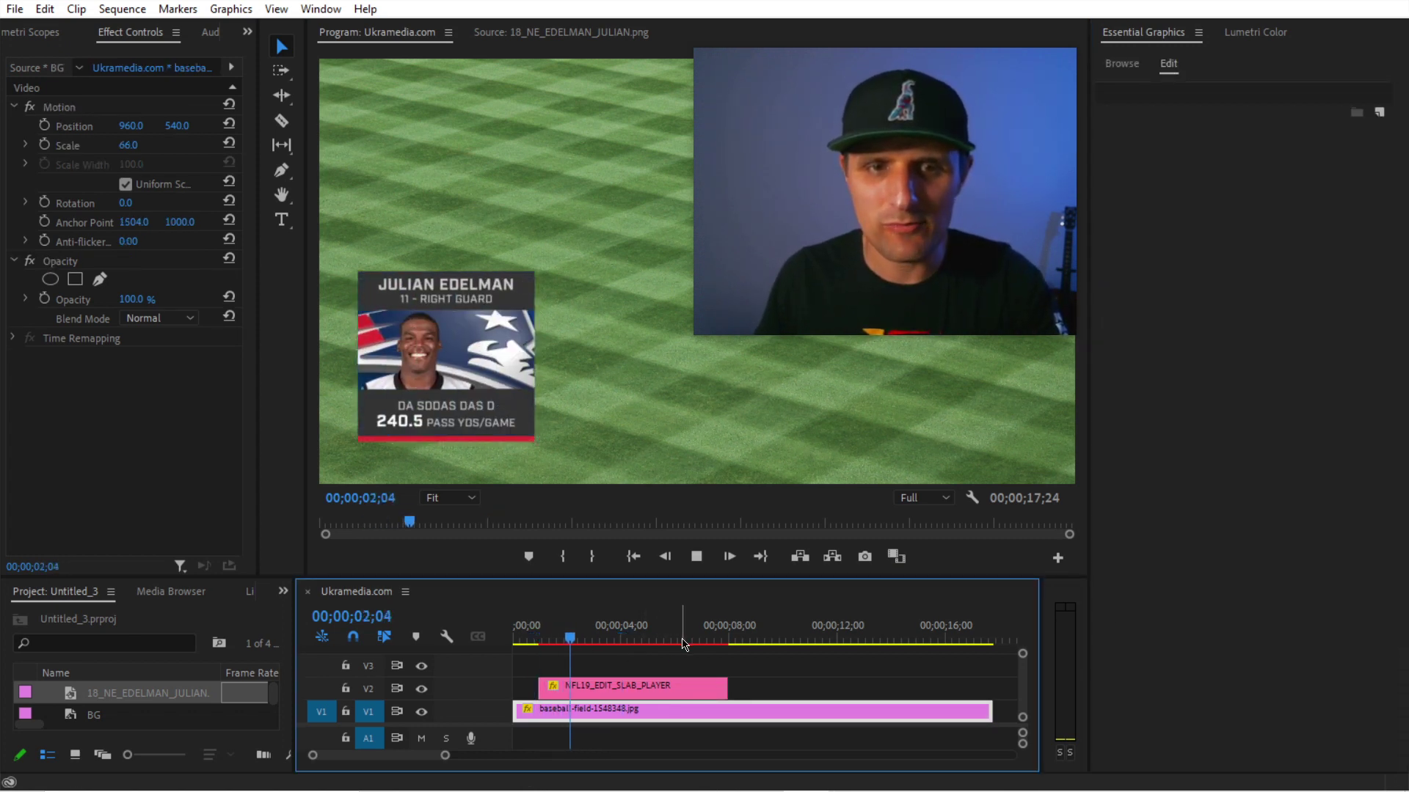
{"action": "left_click", "coordinate": [632, 685]}
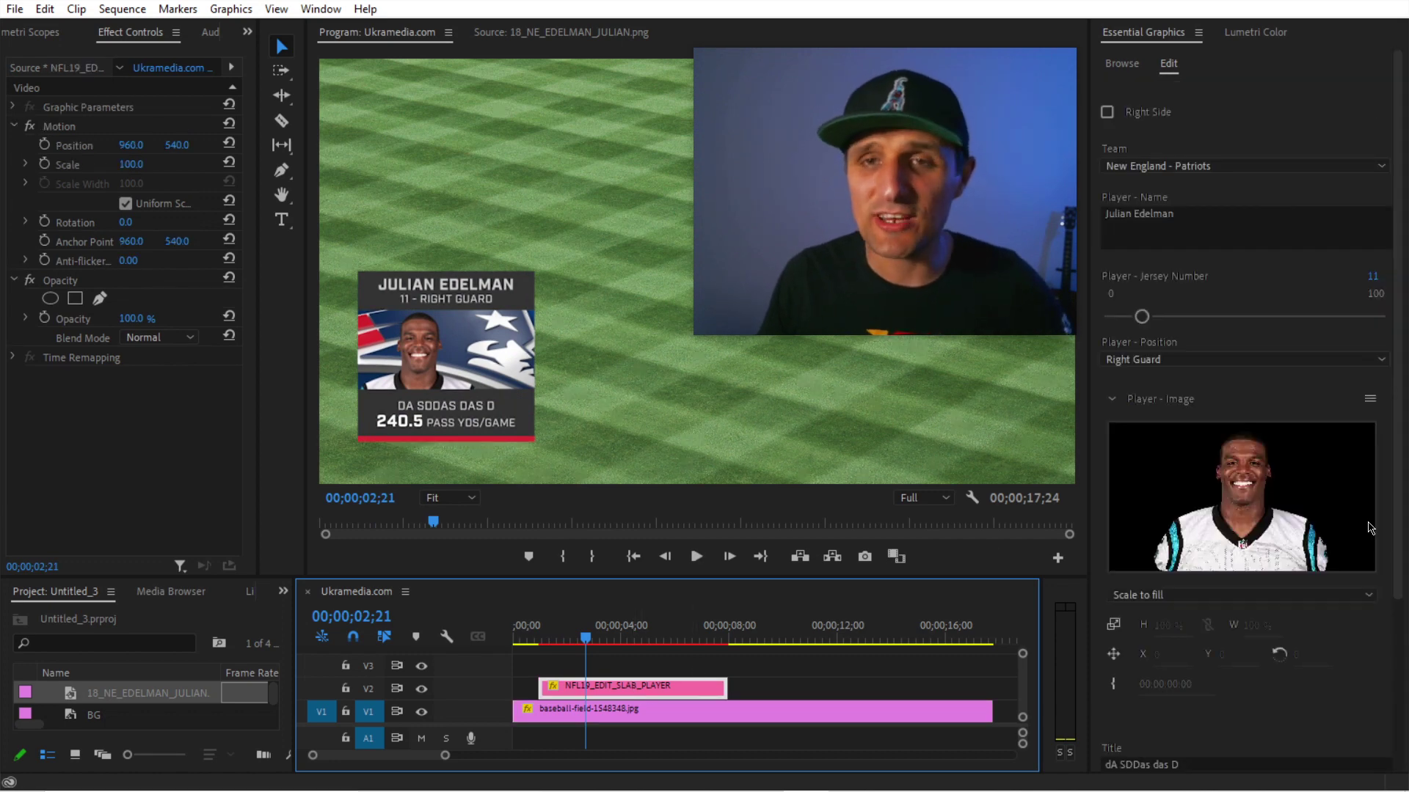
Put the 18_NE_EDELMAN_JULIAN photo into the card's Player - Image slot
{"action": "double_click", "coordinate": [70, 694]}
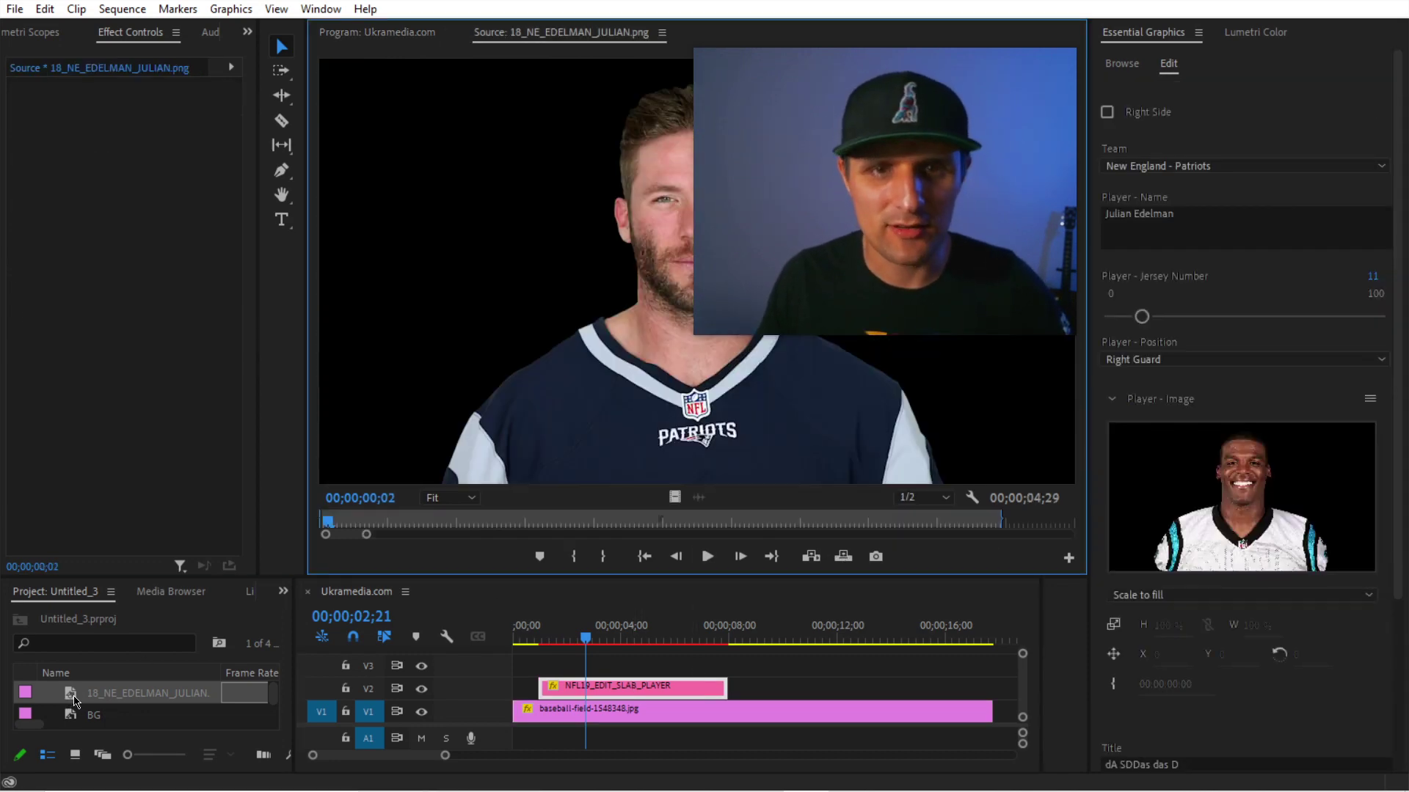
{"action": "left_click", "coordinate": [394, 33]}
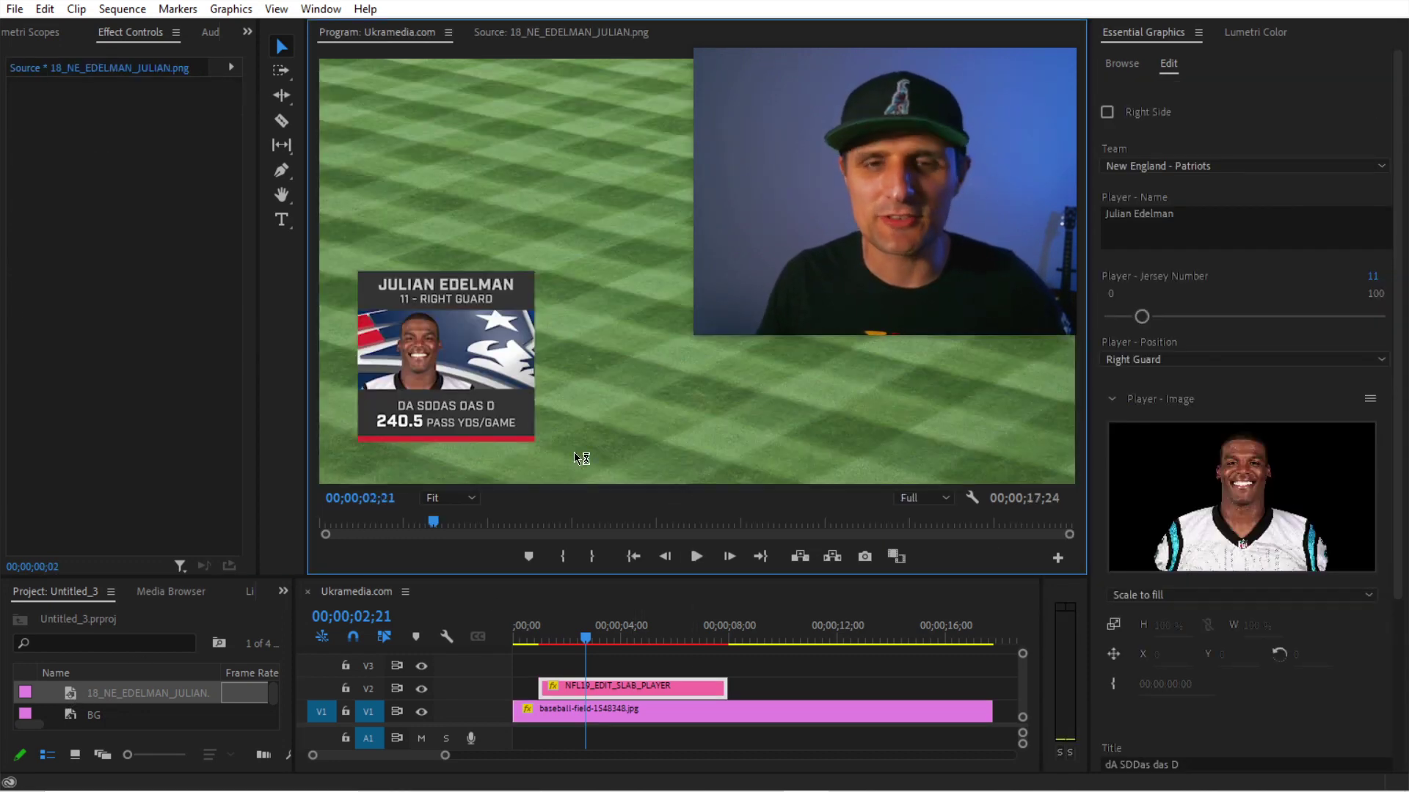
{"action": "left_click", "coordinate": [662, 688]}
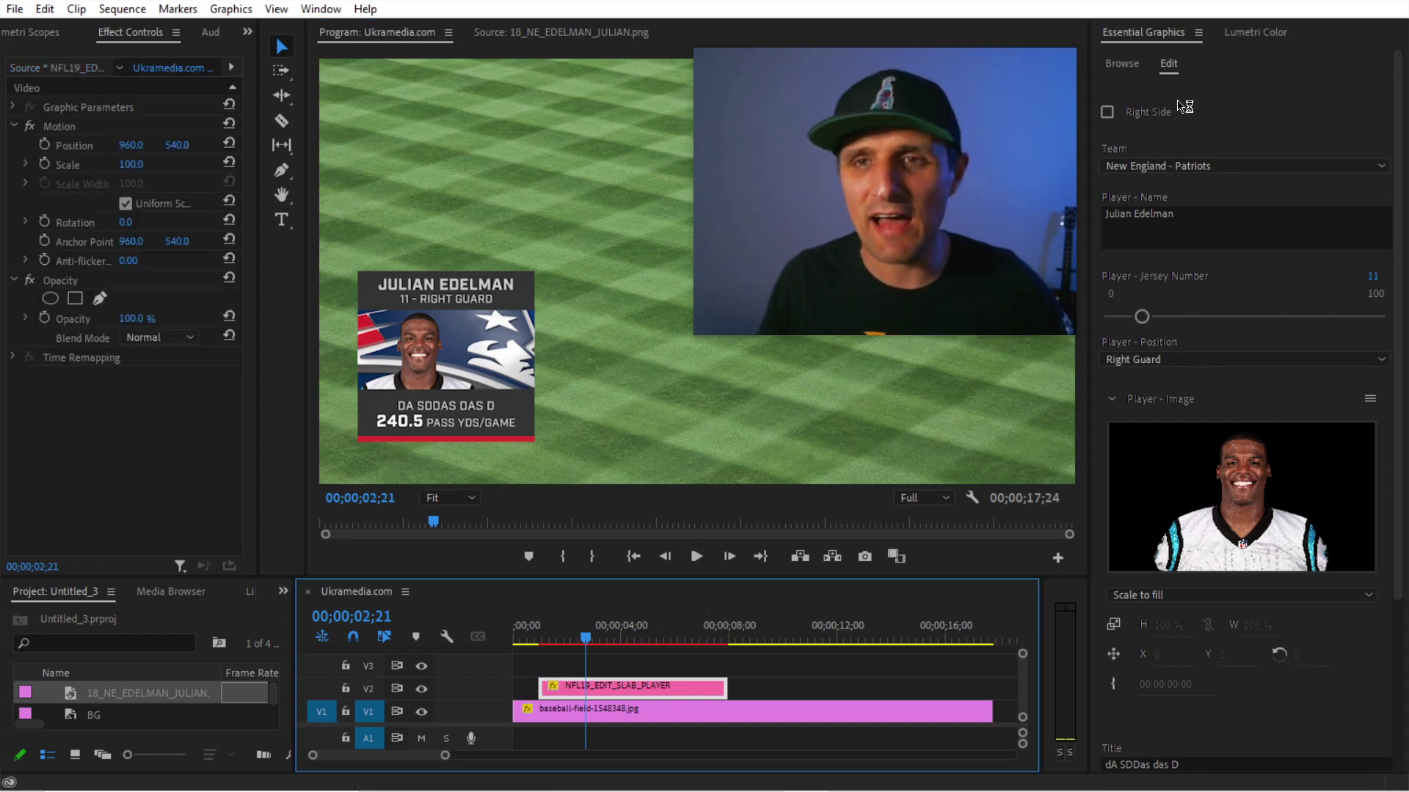
{"action": "left_click", "coordinate": [1171, 70]}
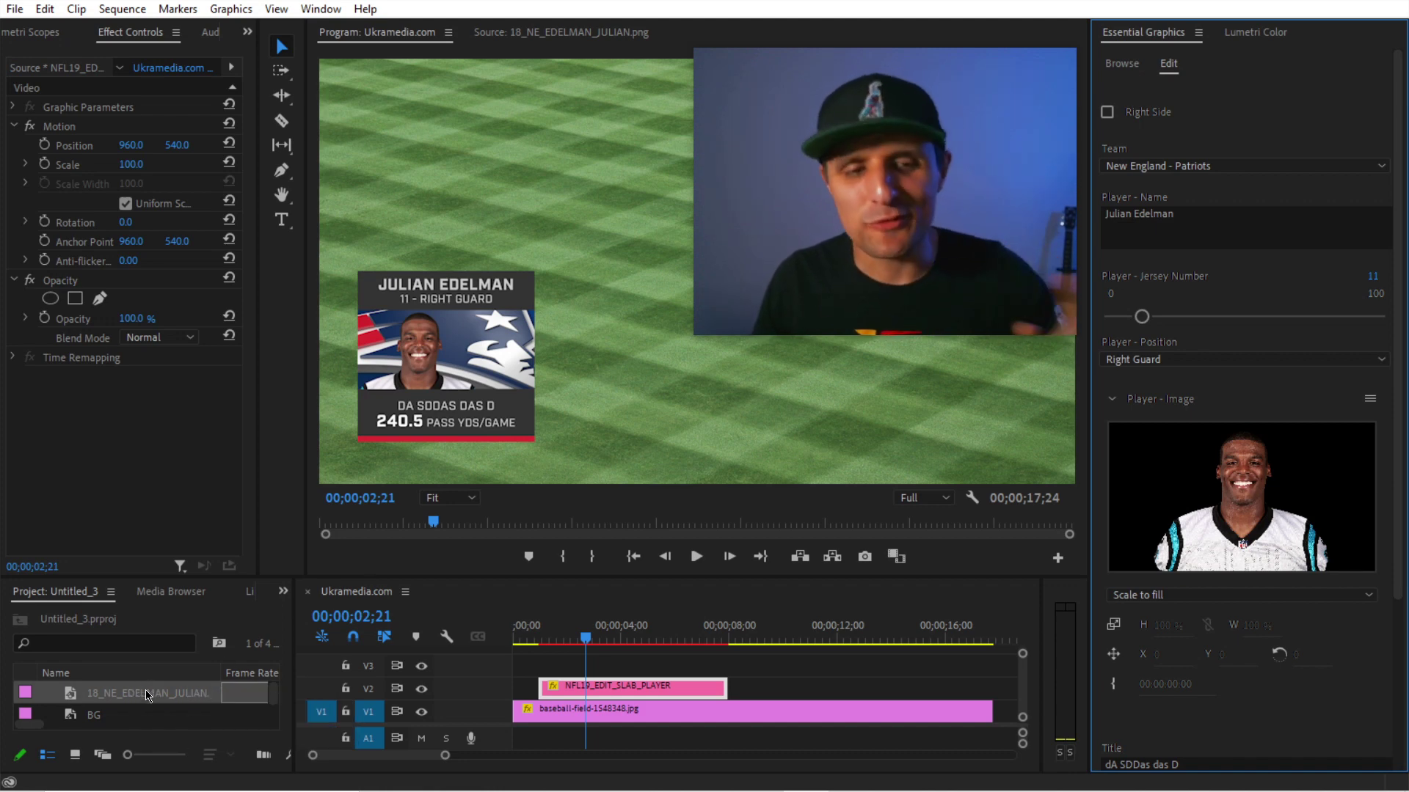
{"action": "left_click_drag", "start_coordinate": [101, 699], "coordinate": [1243, 481]}
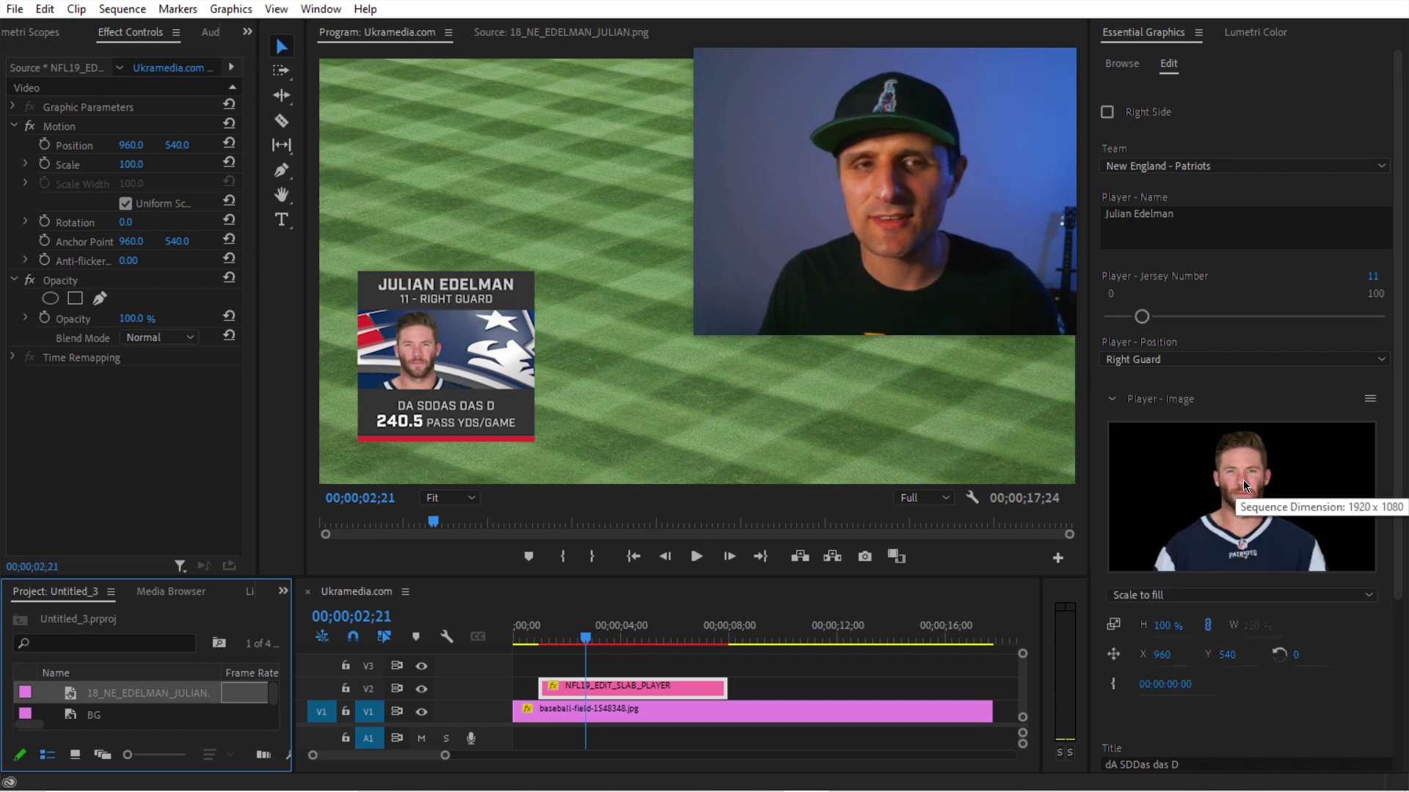
Play the sequence from the beginning to check the new player photo
{"action": "left_click", "coordinate": [615, 709]}
{"action": "key", "text": "Home"}
{"action": "key", "text": "space"}
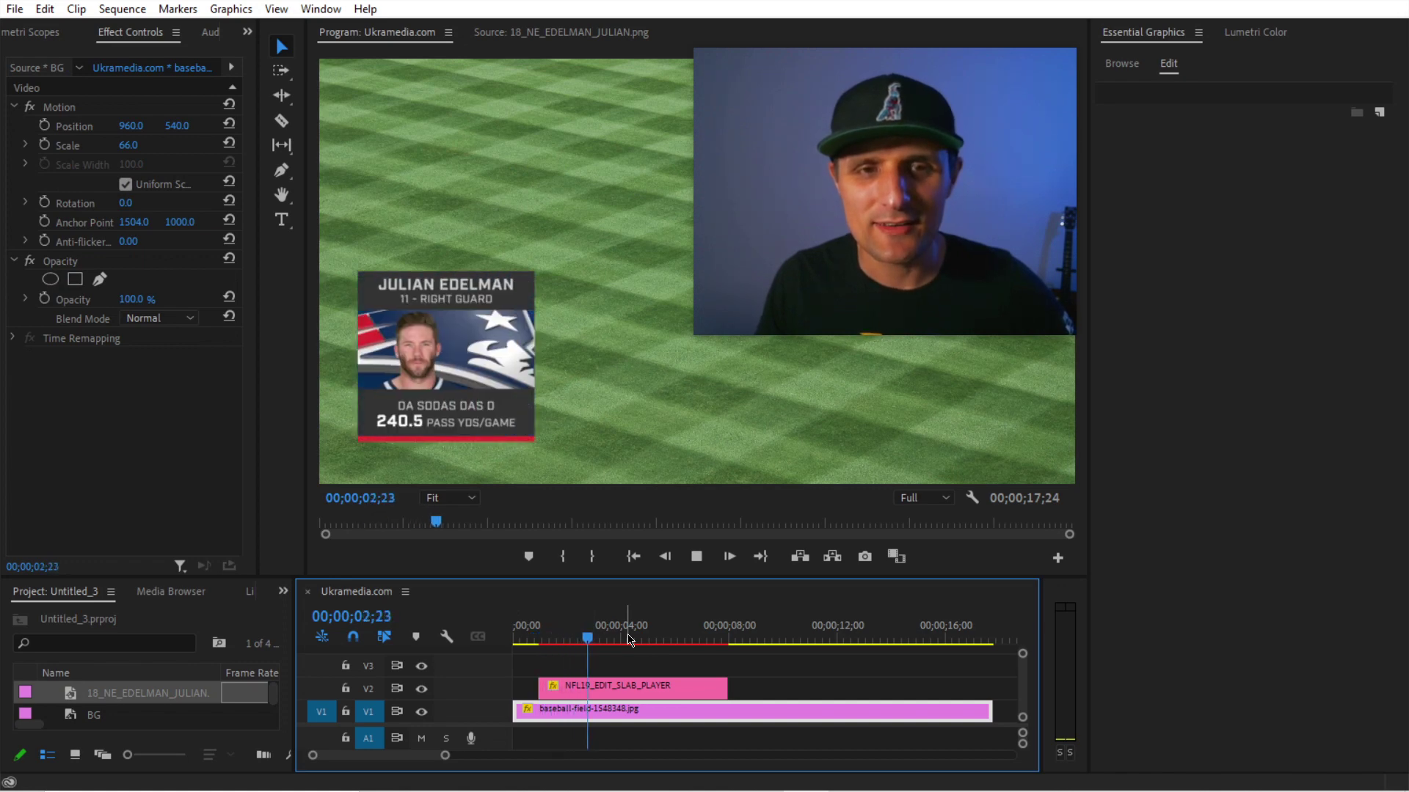
{"action": "key", "text": "Home"}
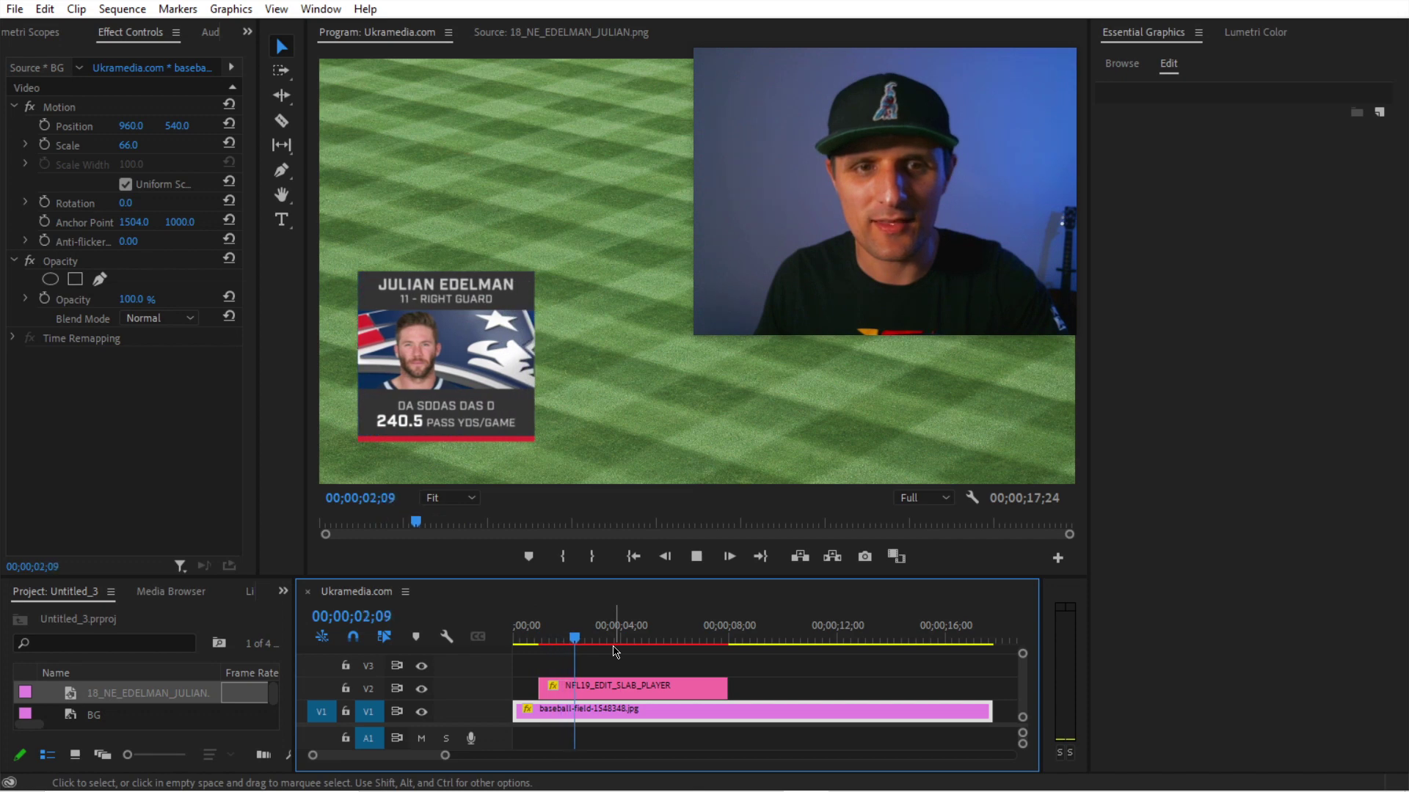
{"action": "key", "text": "space"}
{"action": "left_click", "coordinate": [613, 685]}
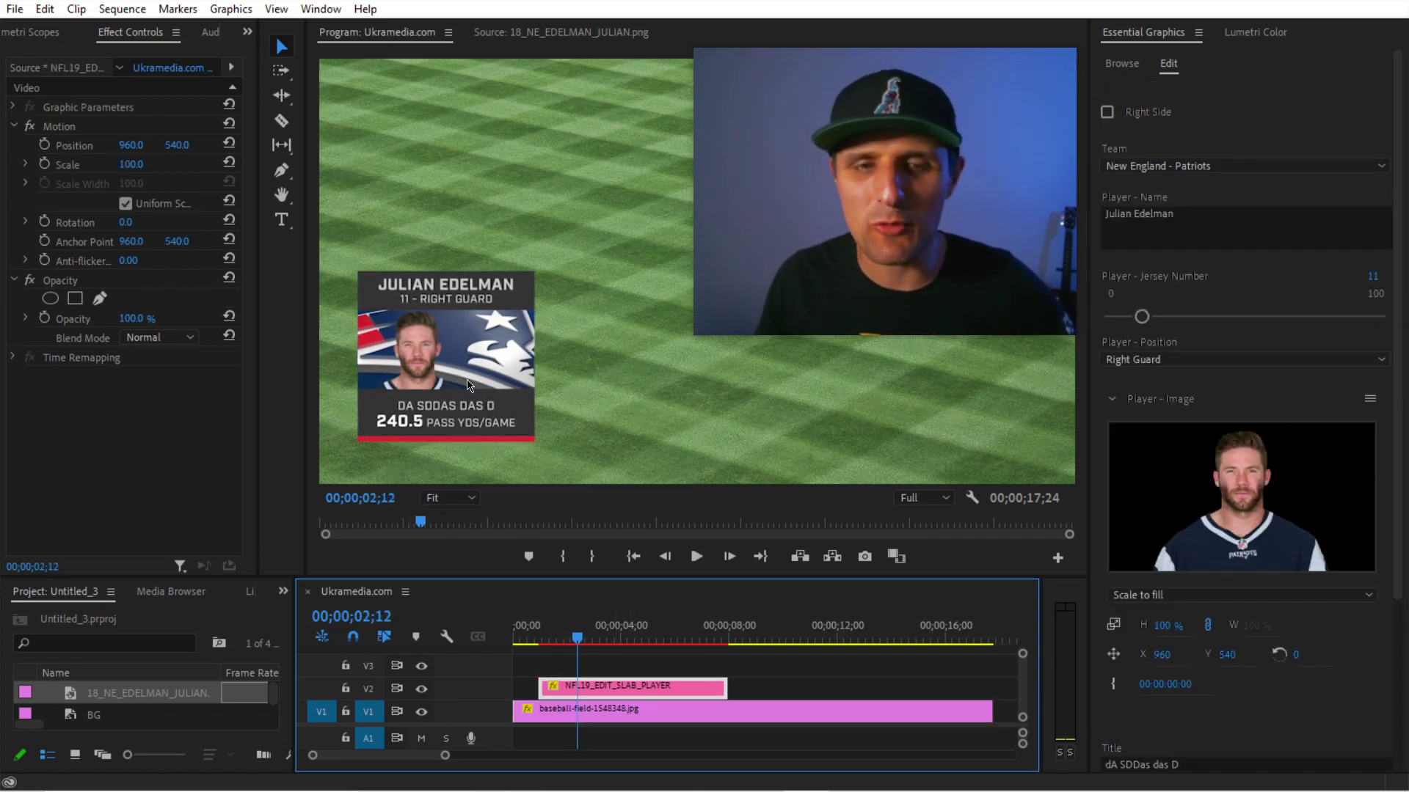
{"action": "left_click", "coordinate": [1167, 595]}
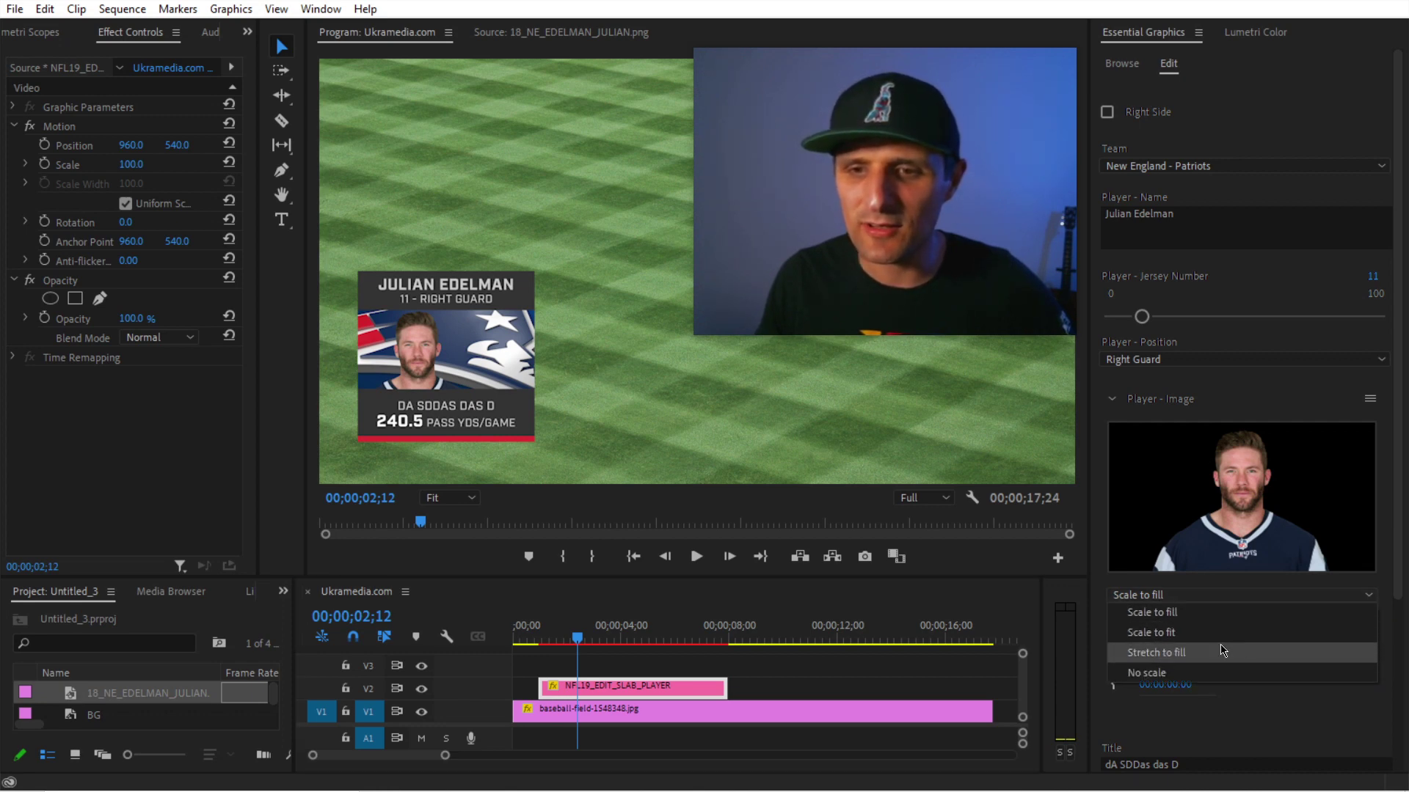
{"action": "left_click", "coordinate": [1349, 725]}
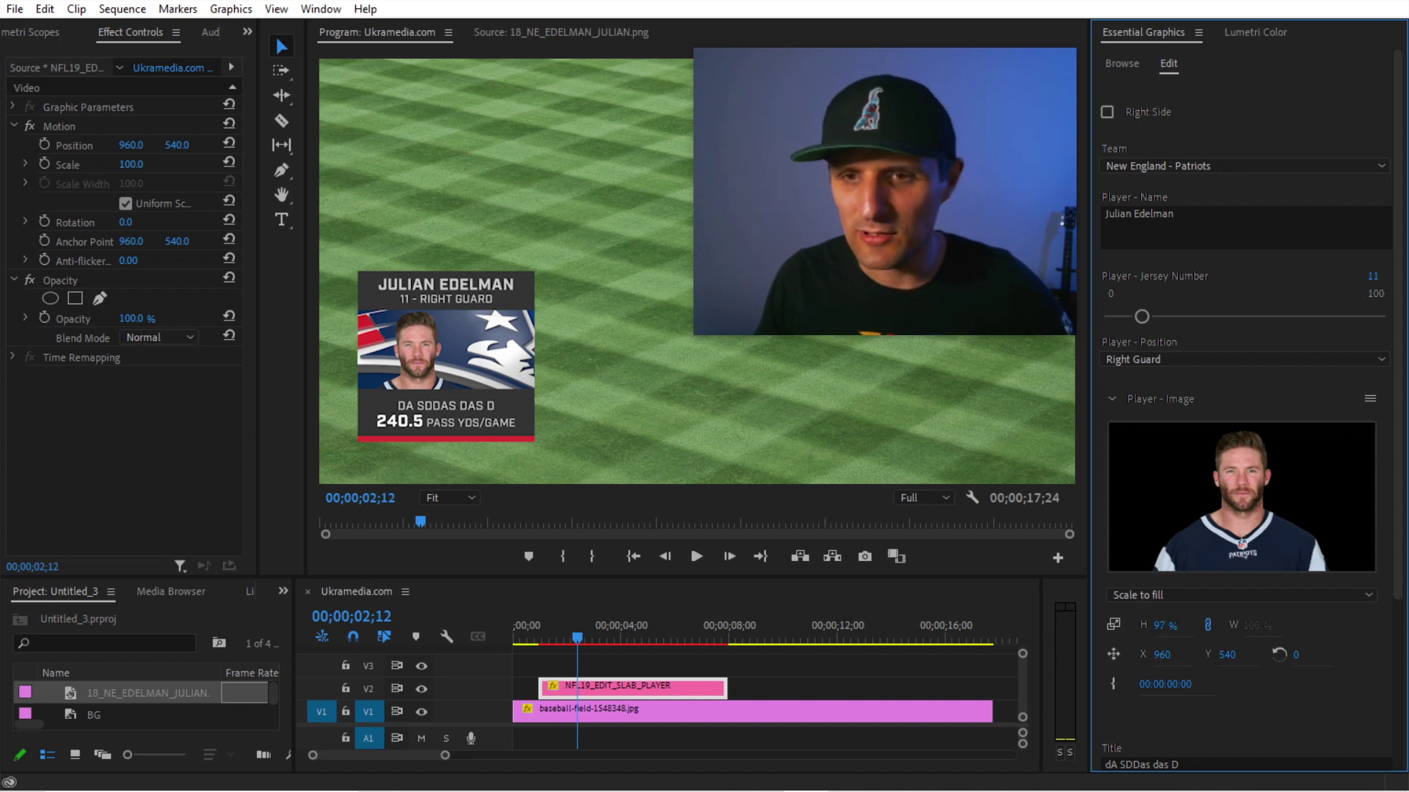
{"action": "left_click_drag", "start_coordinate": [1165, 625], "coordinate": [1156, 625]}
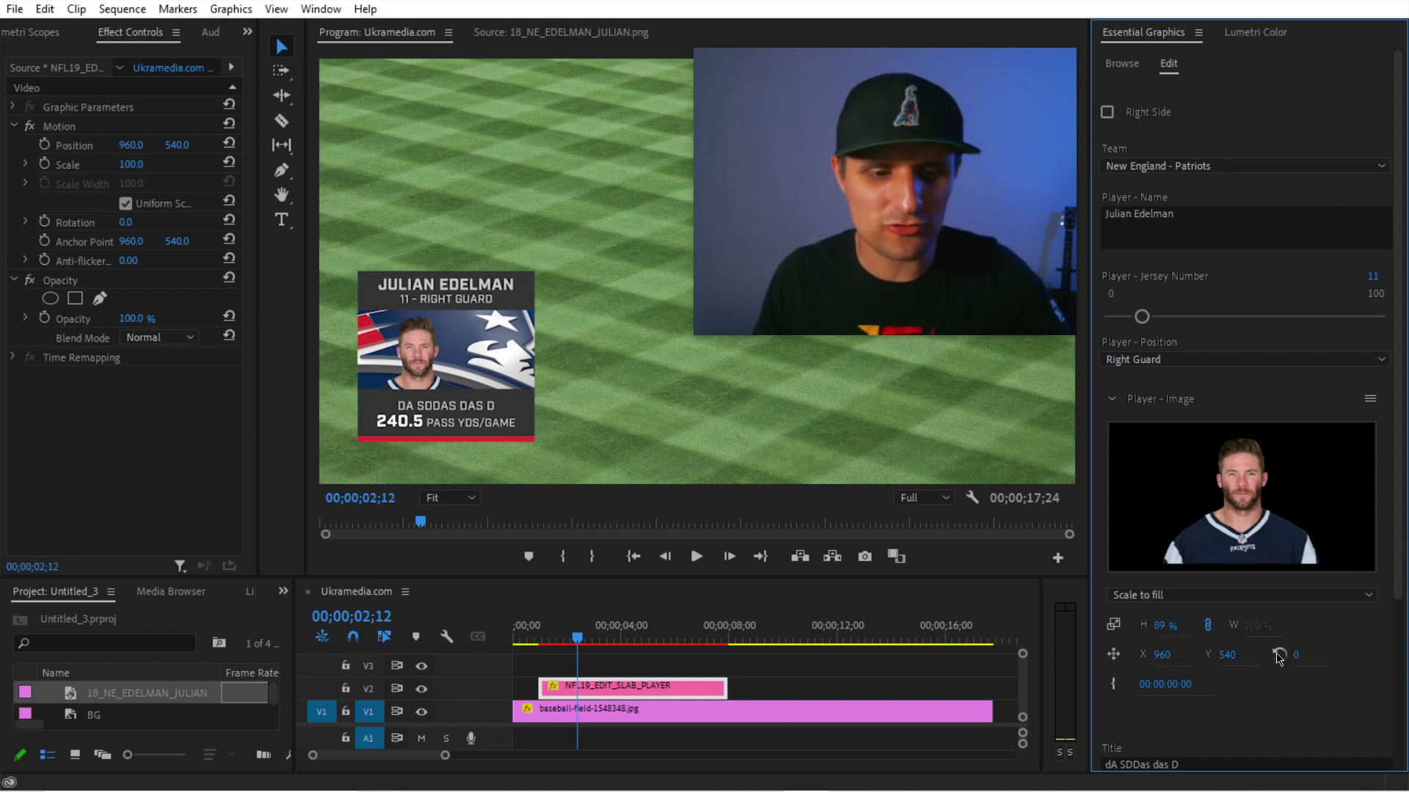
{"action": "key", "text": "ctrl+z"}
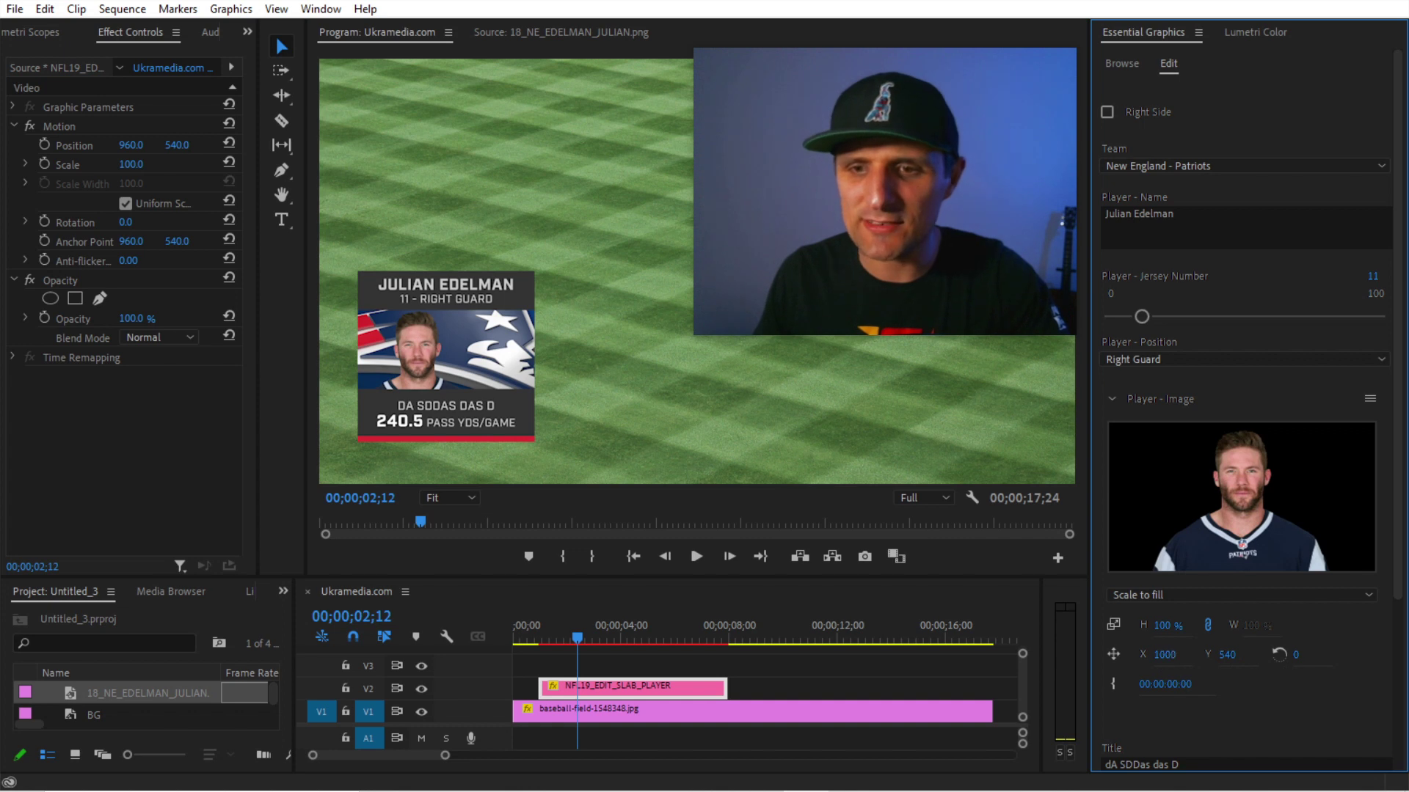
{"action": "left_click_drag", "start_coordinate": [1164, 655], "coordinate": [1309, 658]}
{"action": "key", "text": "ctrl+z"}
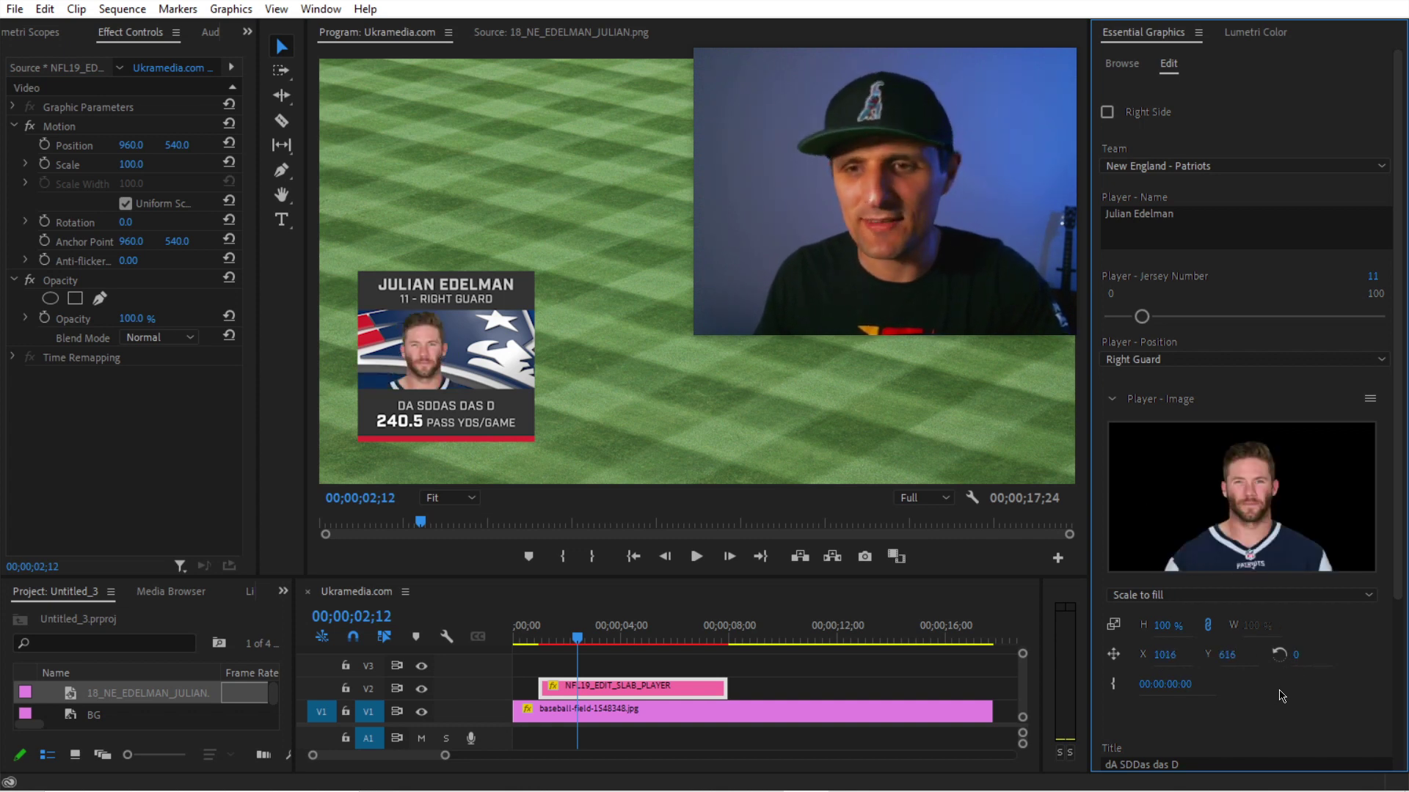
{"action": "key", "text": "ctrl+z"}
{"action": "key", "text": "ctrl+z"}
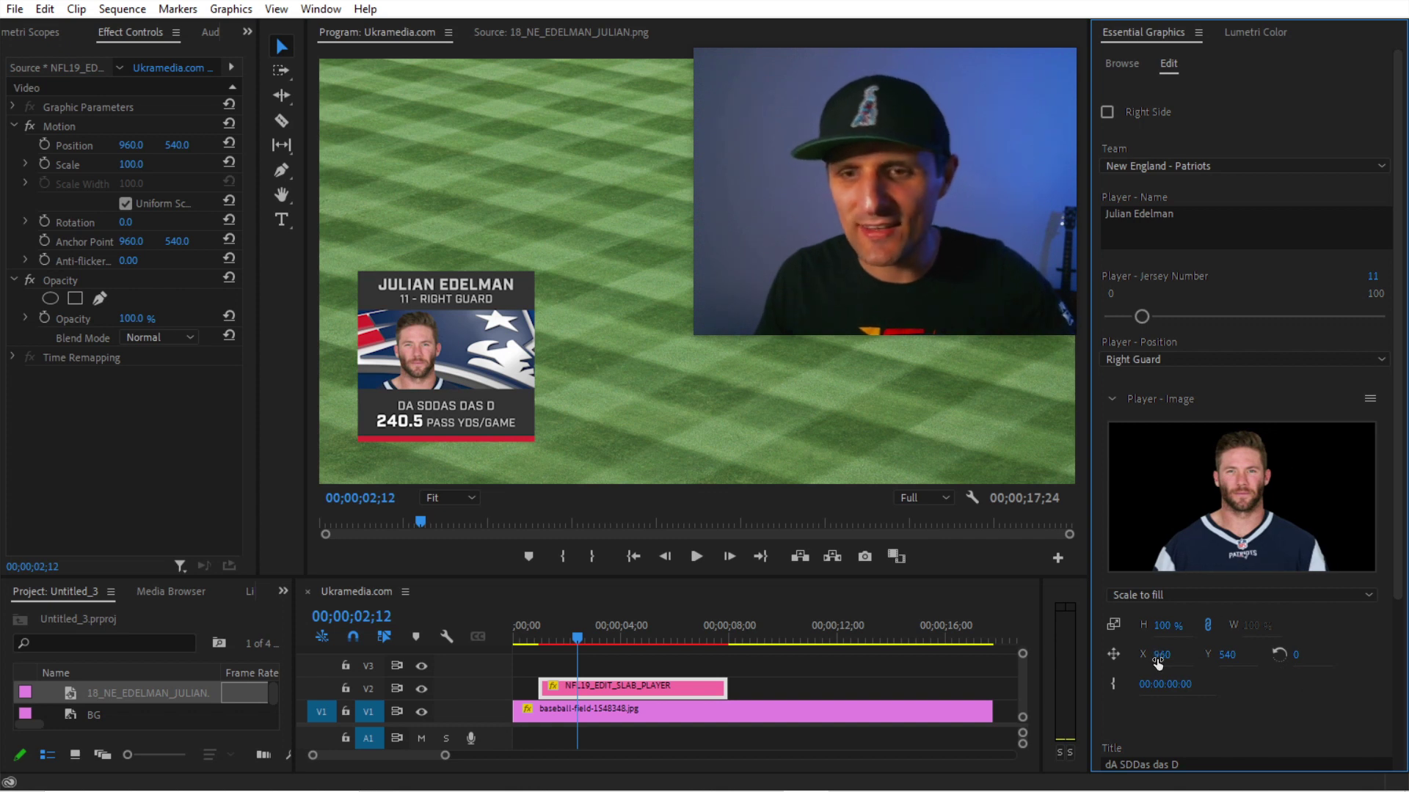